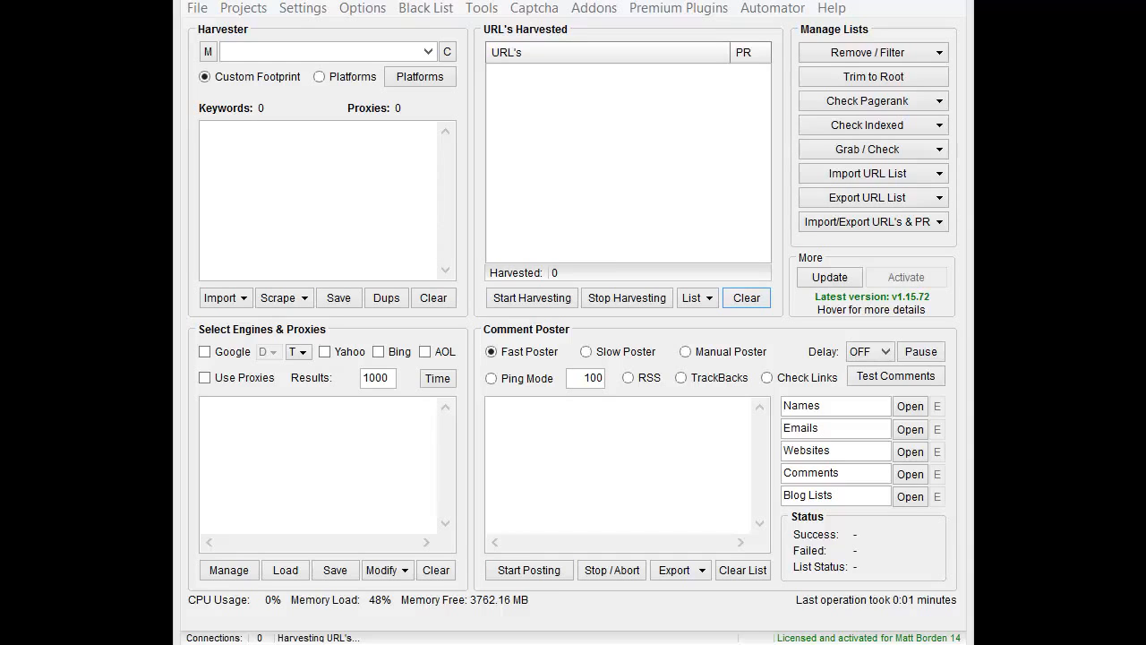
# Review the server and installed versions of the available premium plugins, and close the list.
pyautogui.click(705, 10)
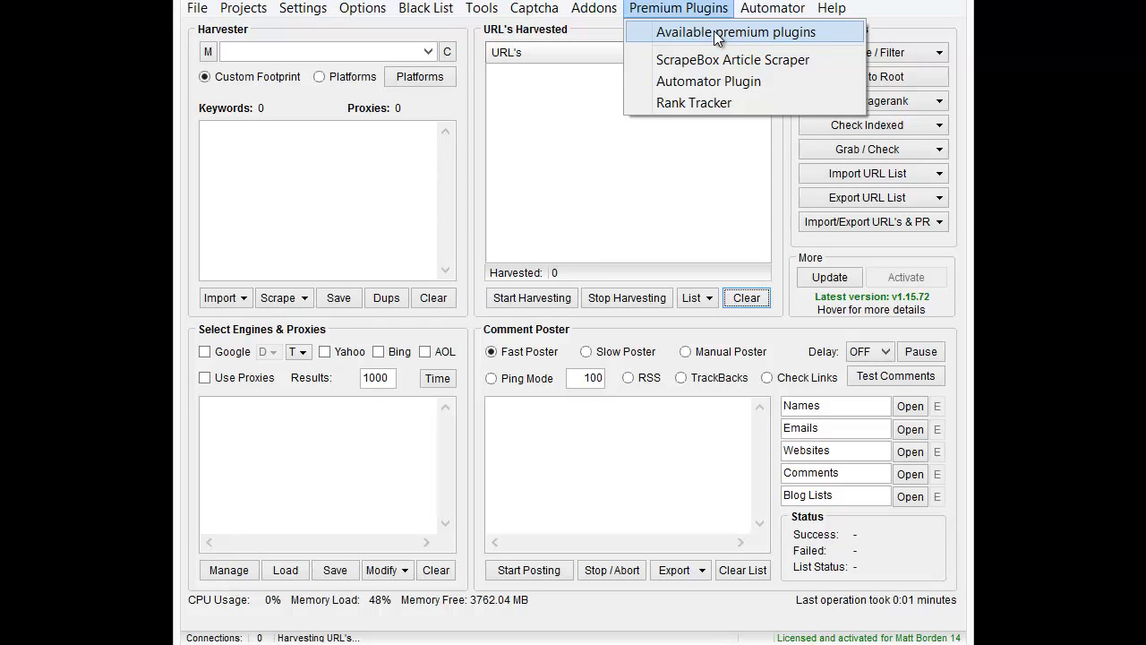
pyautogui.click(717, 36)
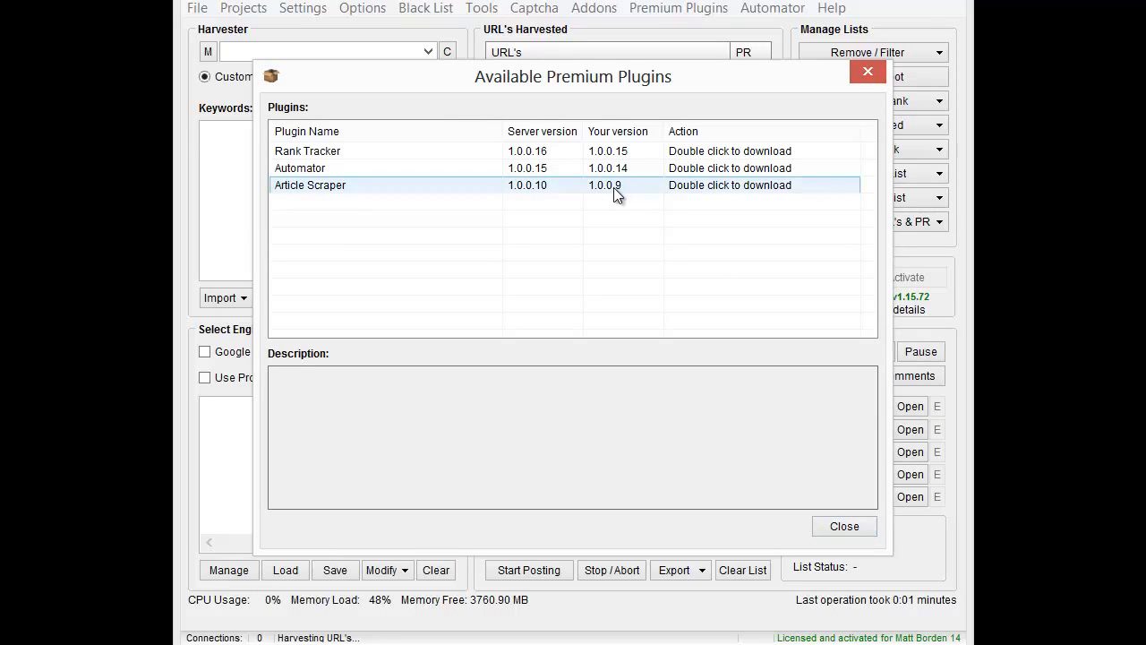
pyautogui.click(842, 525)
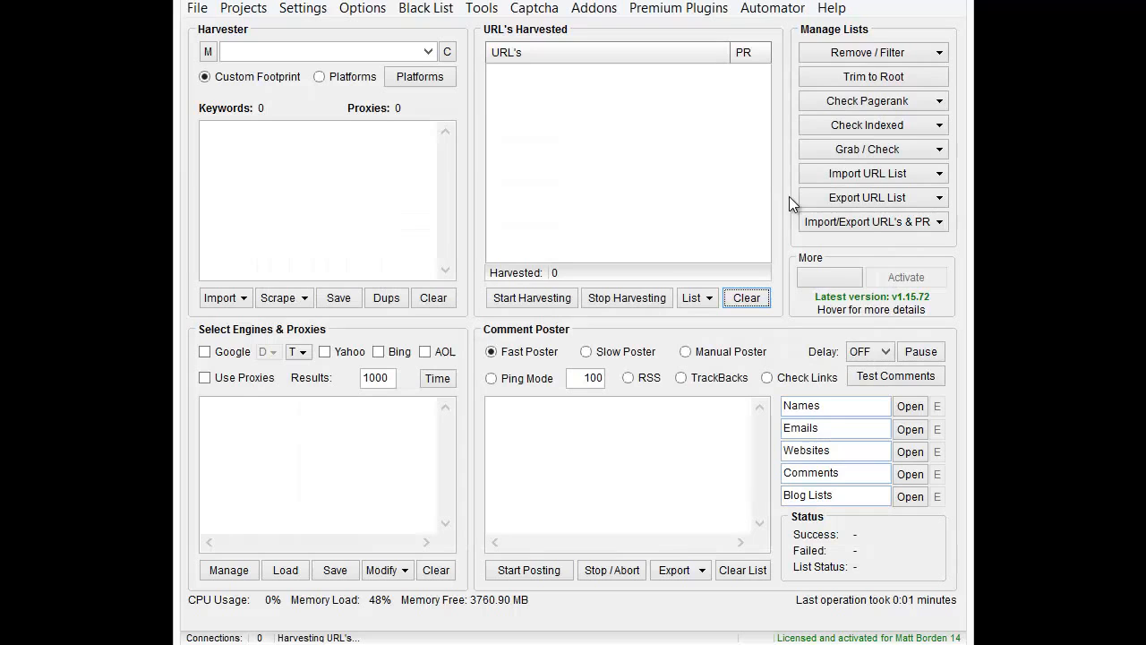
# Open the ScrapeBox Article Scraper plugin and look over its Batch Poster and Article Poster pages.
pyautogui.click(701, 12)
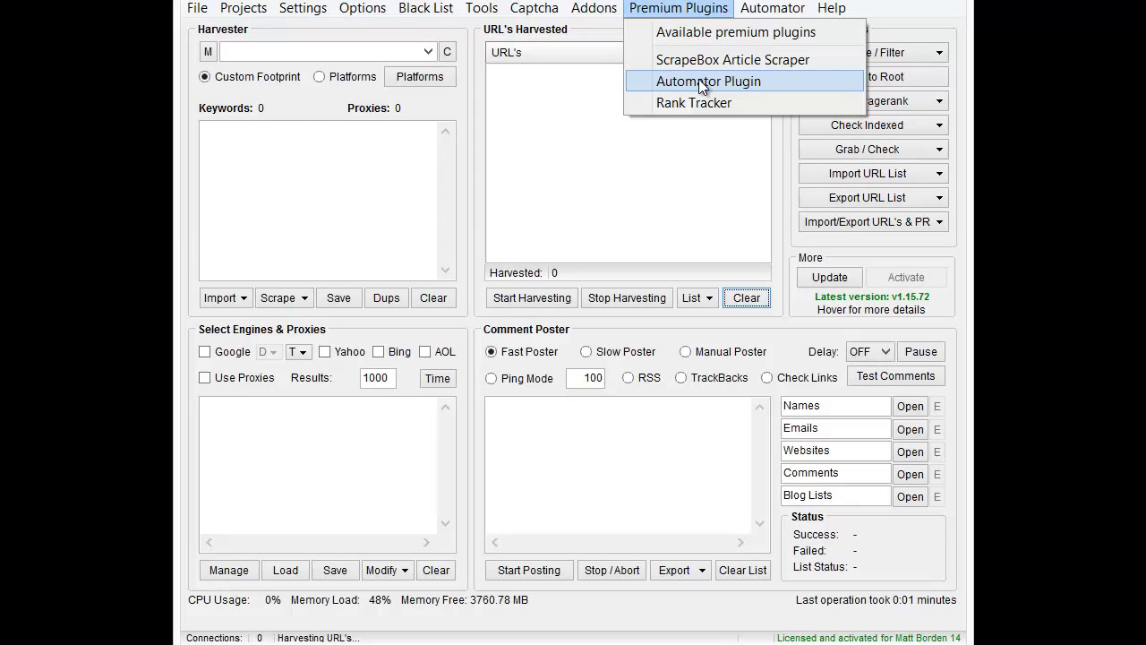
pyautogui.click(700, 60)
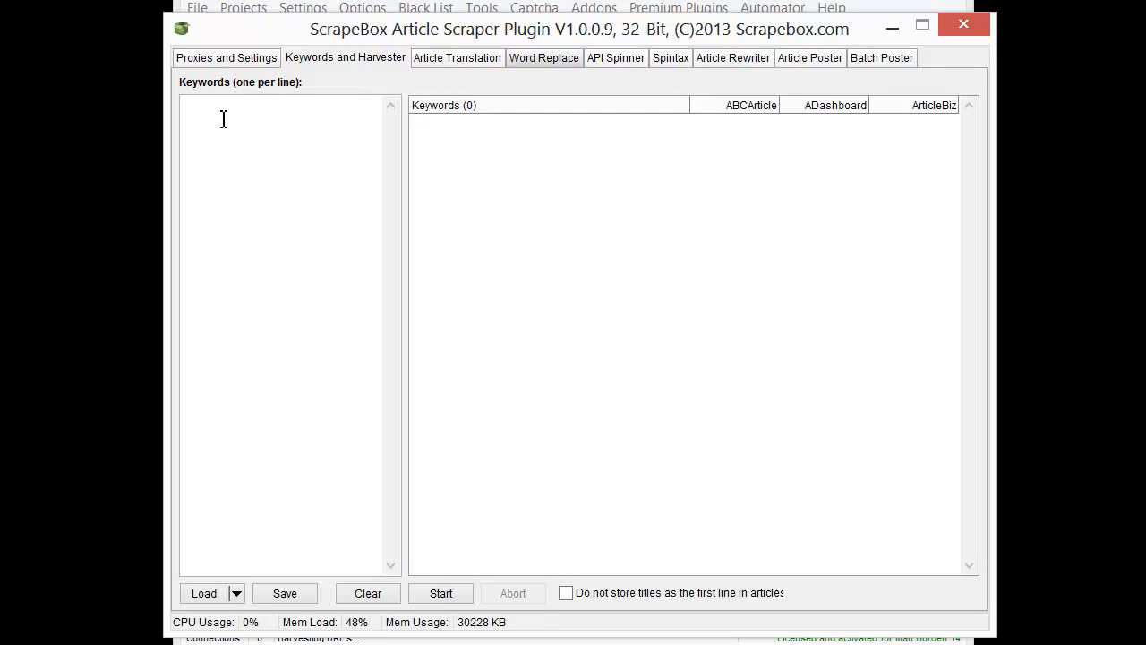
pyautogui.click(881, 59)
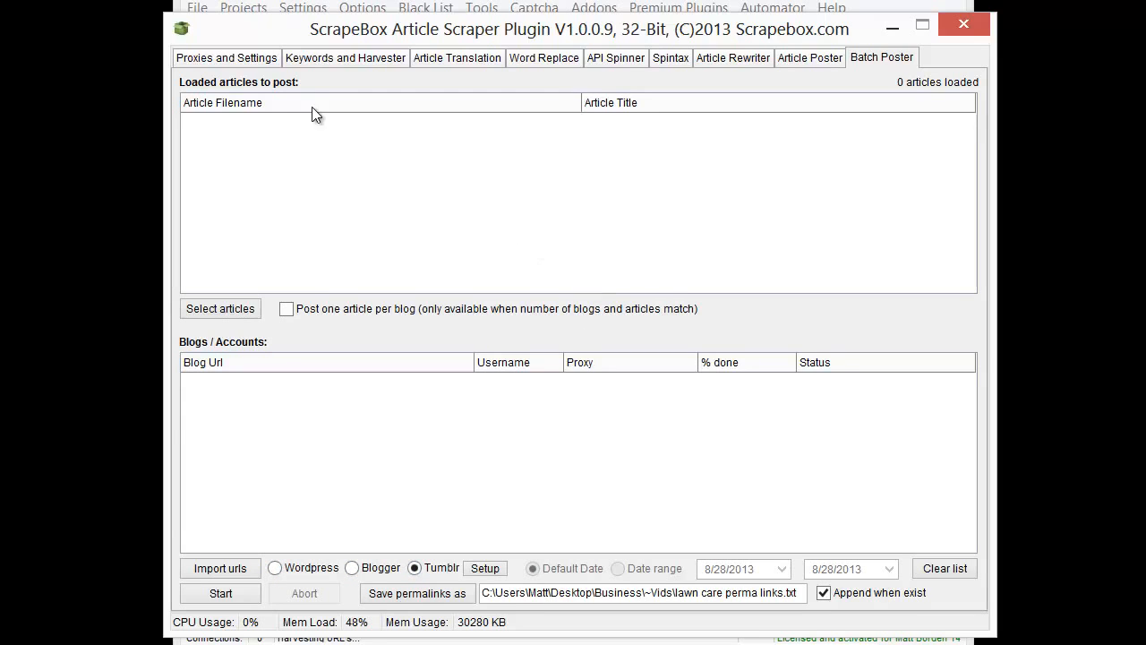
pyautogui.click(307, 59)
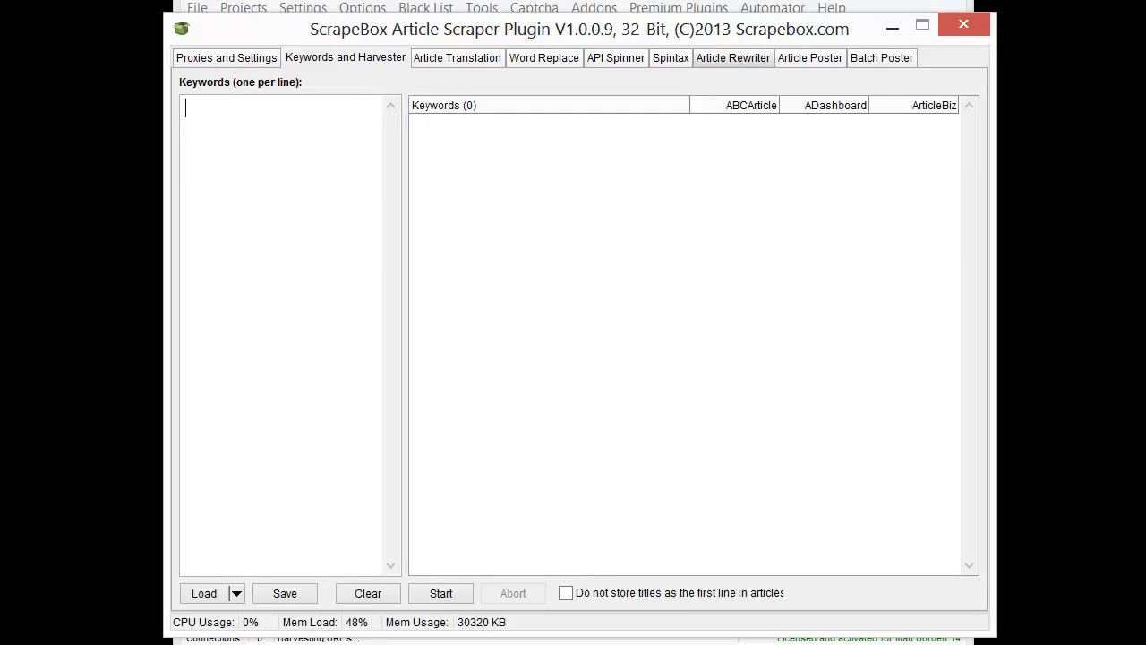
pyautogui.click(868, 64)
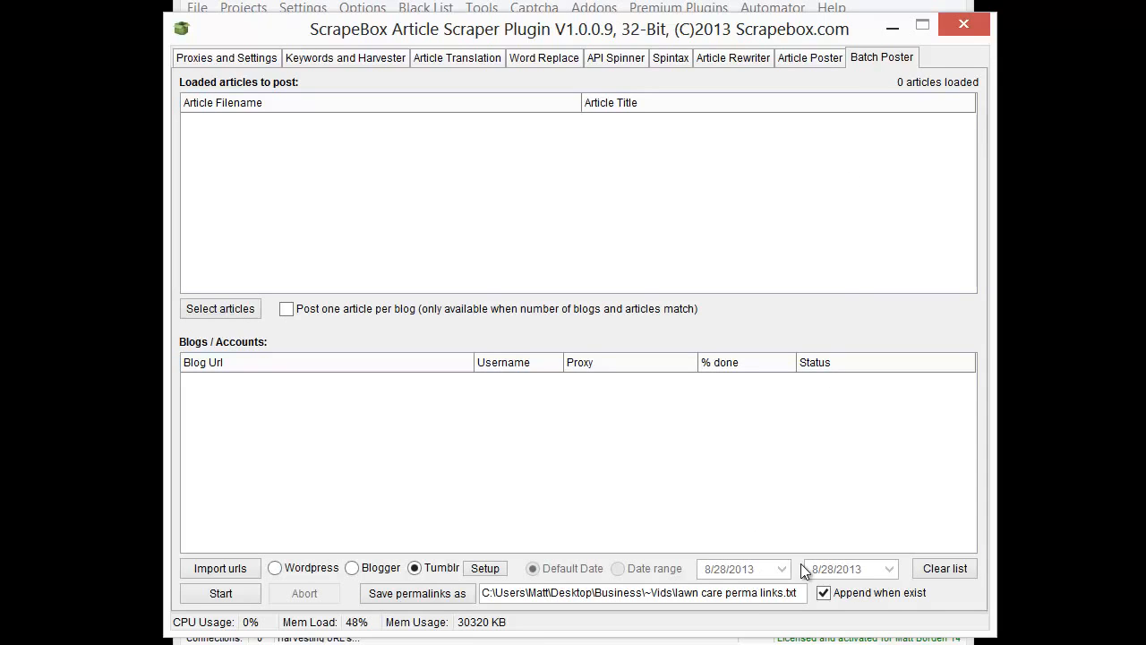
pyautogui.click(821, 59)
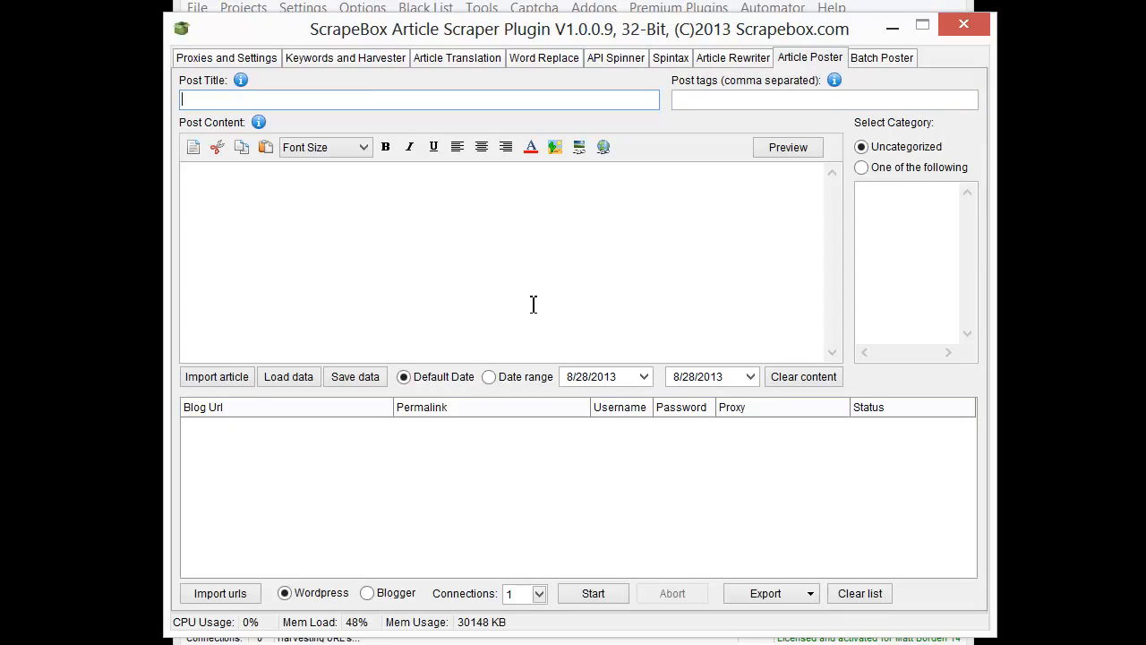
# Enter the keyword "fantastic quotes" in the harvester and start harvesting articles, checking the article directory settings beforehand.
pyautogui.click(333, 59)
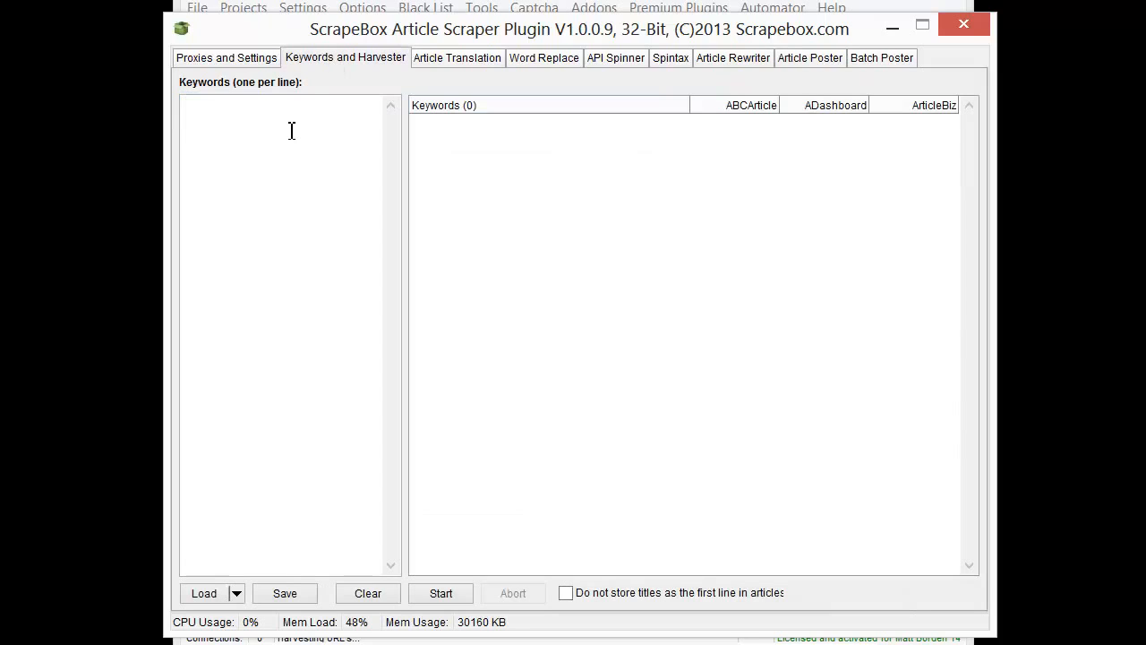
pyautogui.write('fantastic quo')
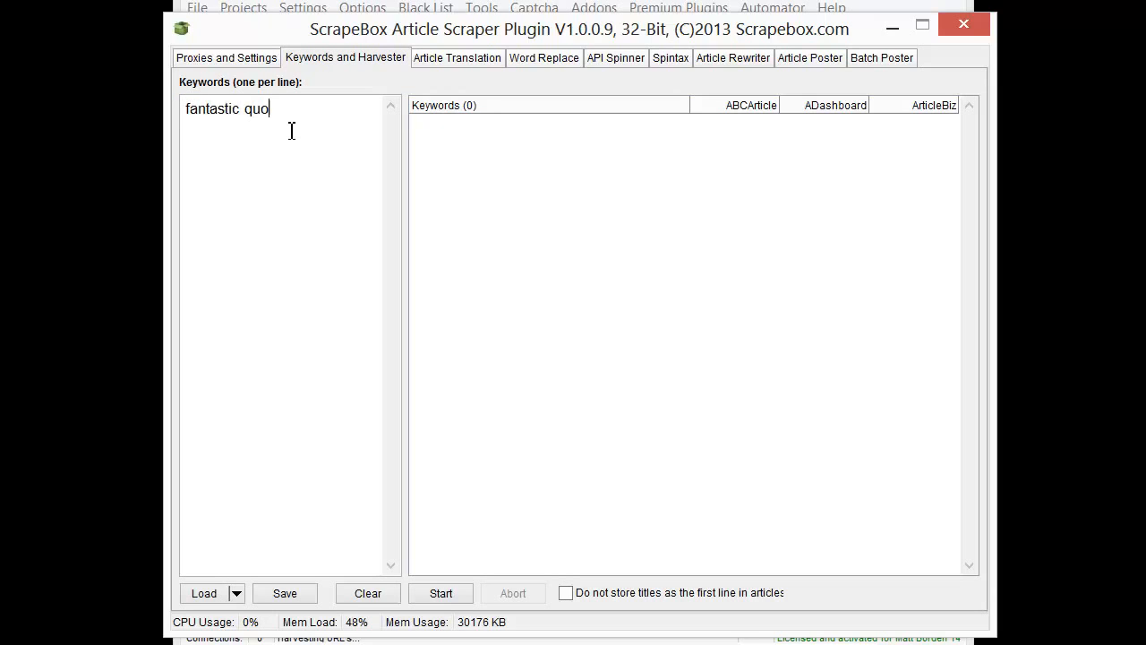
pyautogui.write('tes')
pyautogui.click(255, 60)
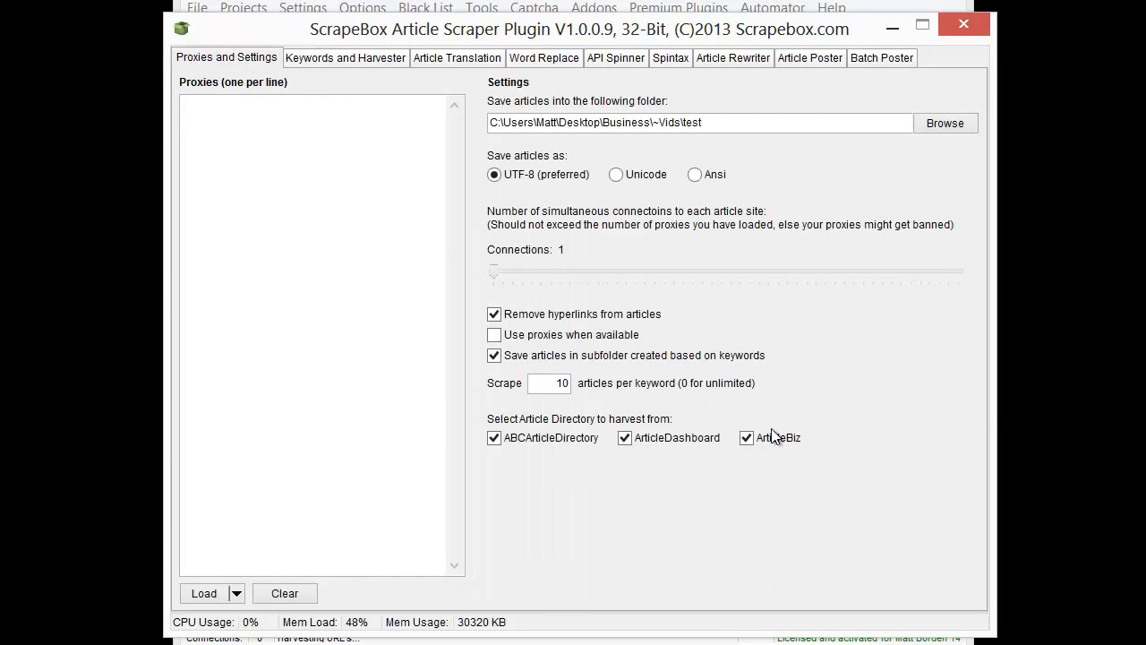
pyautogui.click(376, 57)
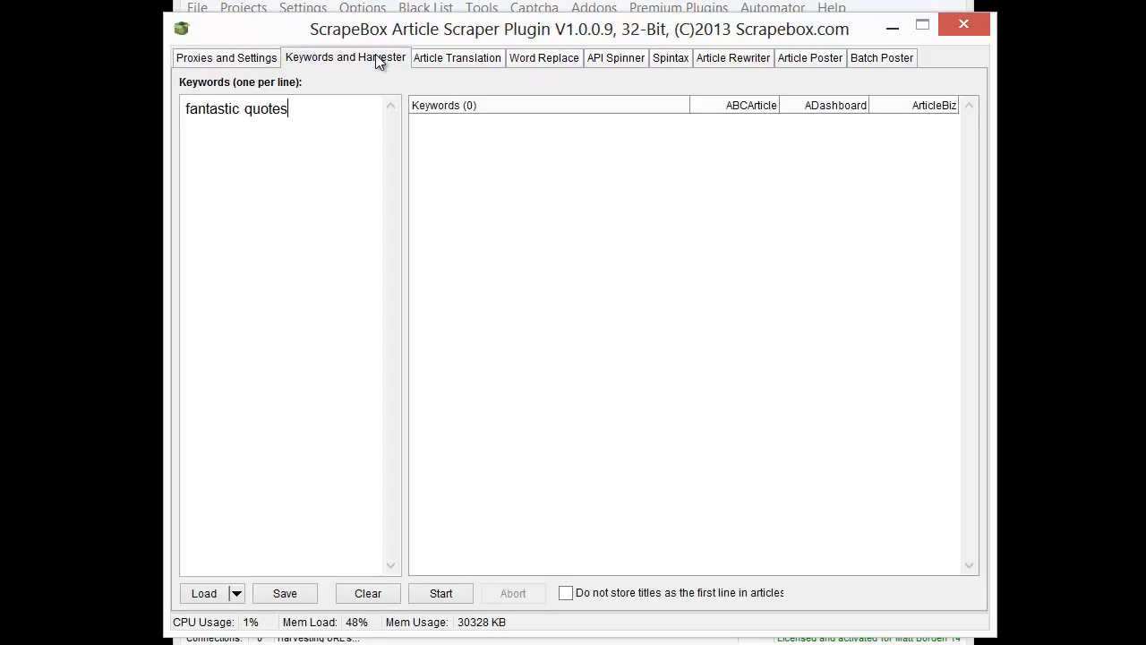
pyautogui.click(440, 592)
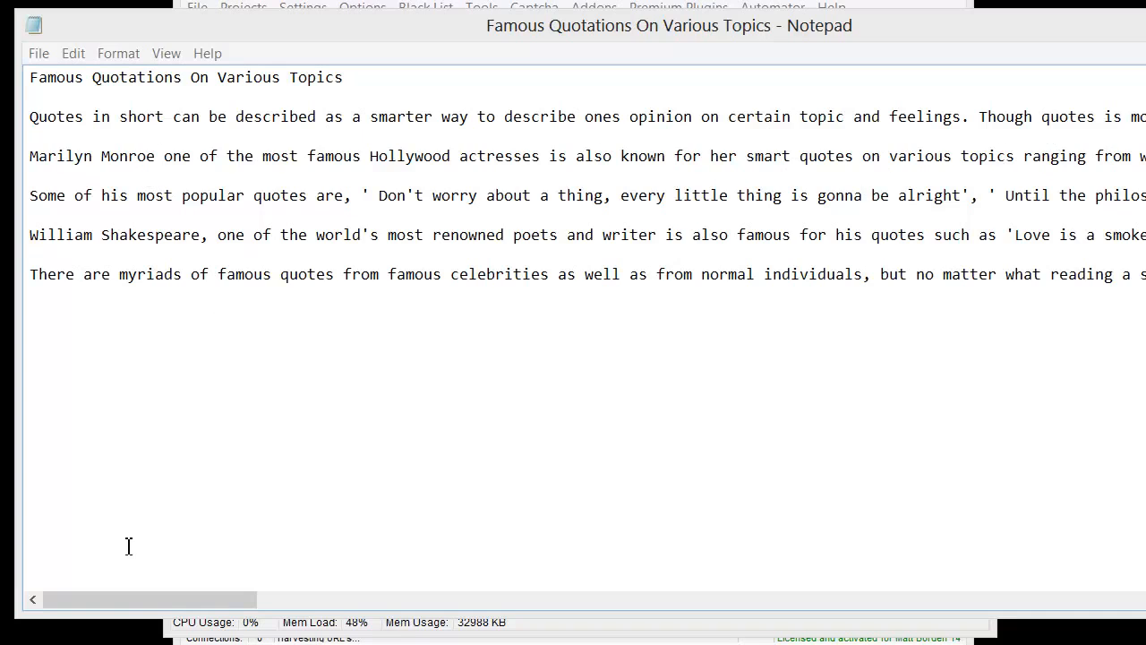
# Copy the full text of the "Famous Quotations On Various Topics" article from Notepad into the Article Rewriter's editor.
pyautogui.moveTo(157, 605); pyautogui.dragTo(72, 641)
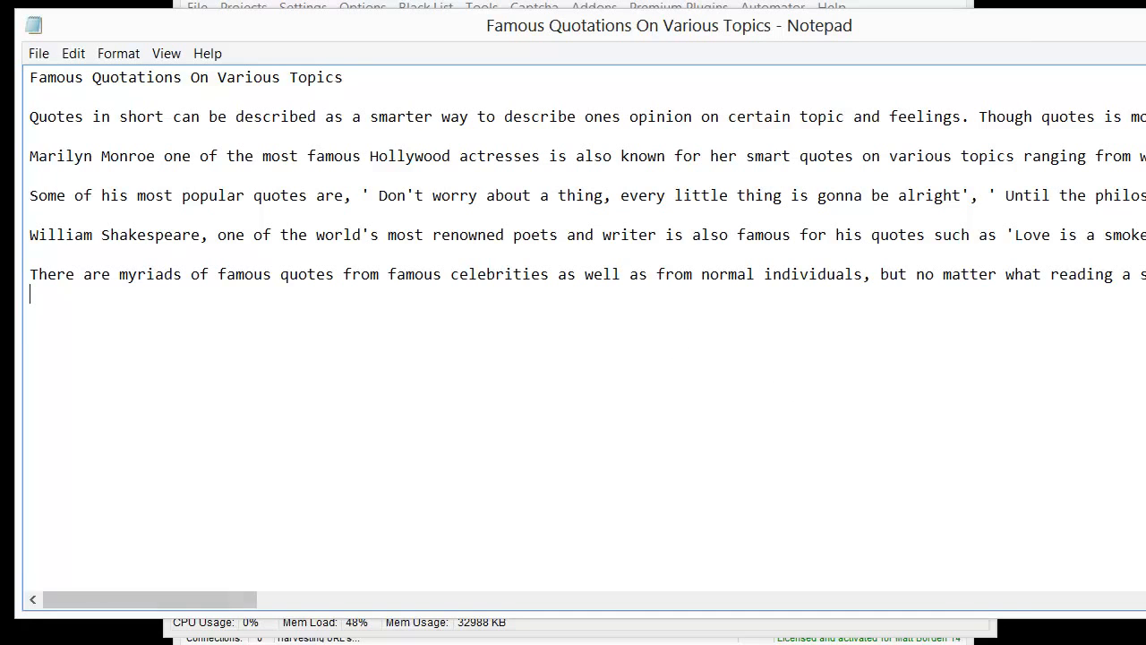
pyautogui.hotkey('ctrl', 'a')
pyautogui.moveTo(616, 33); pyautogui.dragTo(556, 519)
pyautogui.click(418, 364)
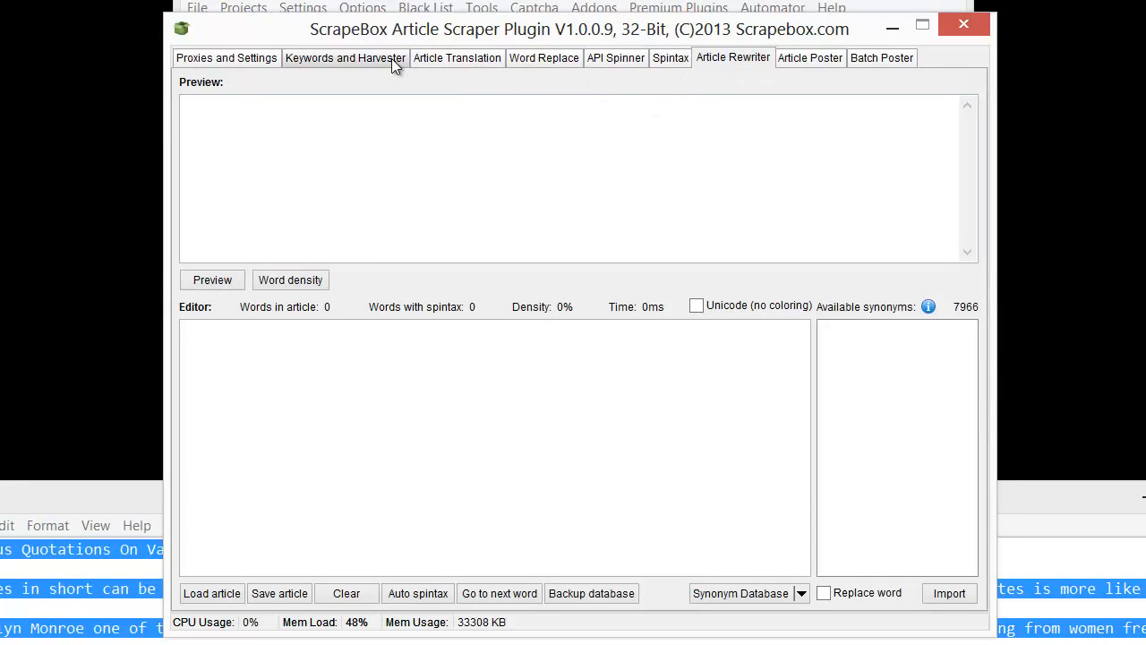
pyautogui.click(601, 57)
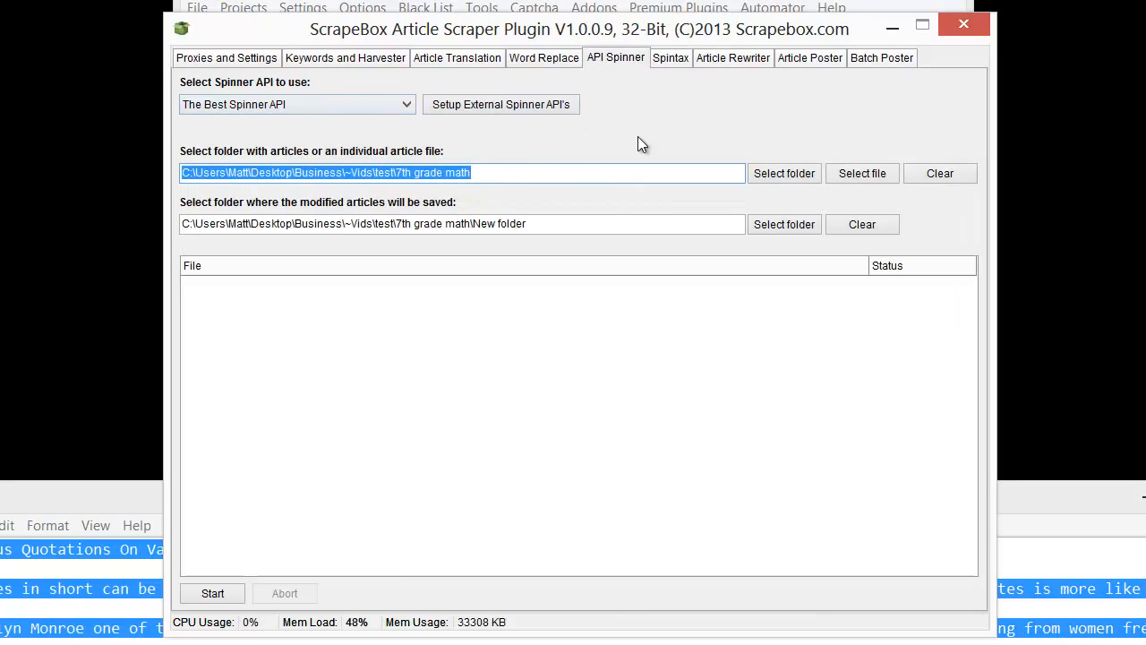
pyautogui.click(733, 58)
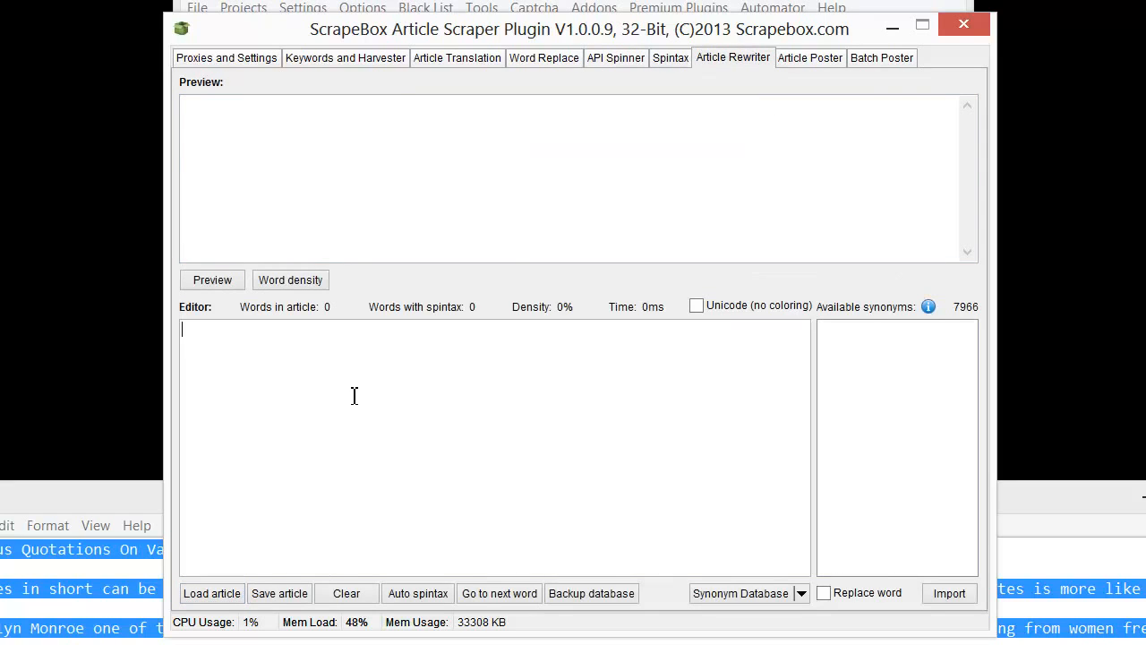
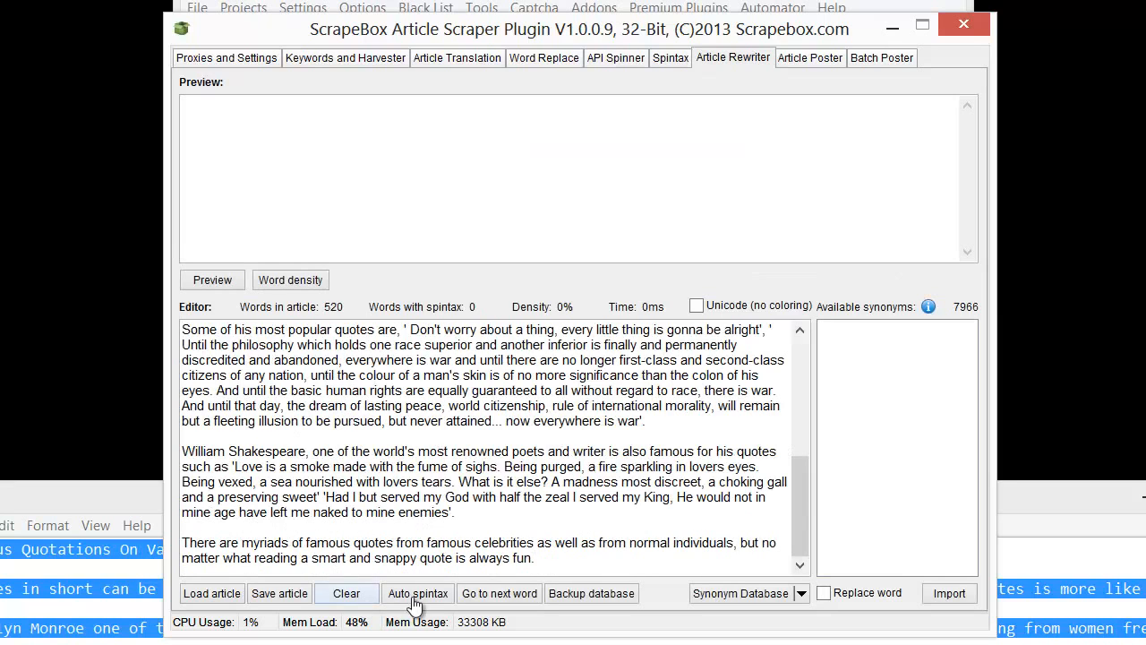
# Generate automatic spintax for the article in the Article Rewriter and preview a spun version.
pyautogui.click(414, 595)
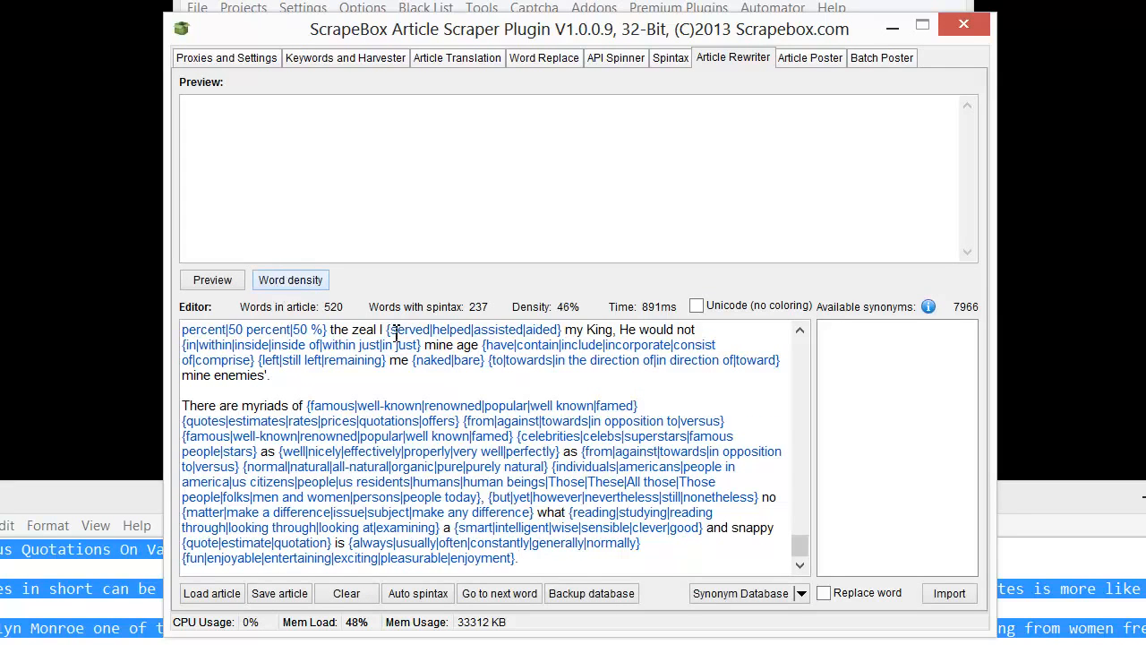
pyautogui.click(215, 281)
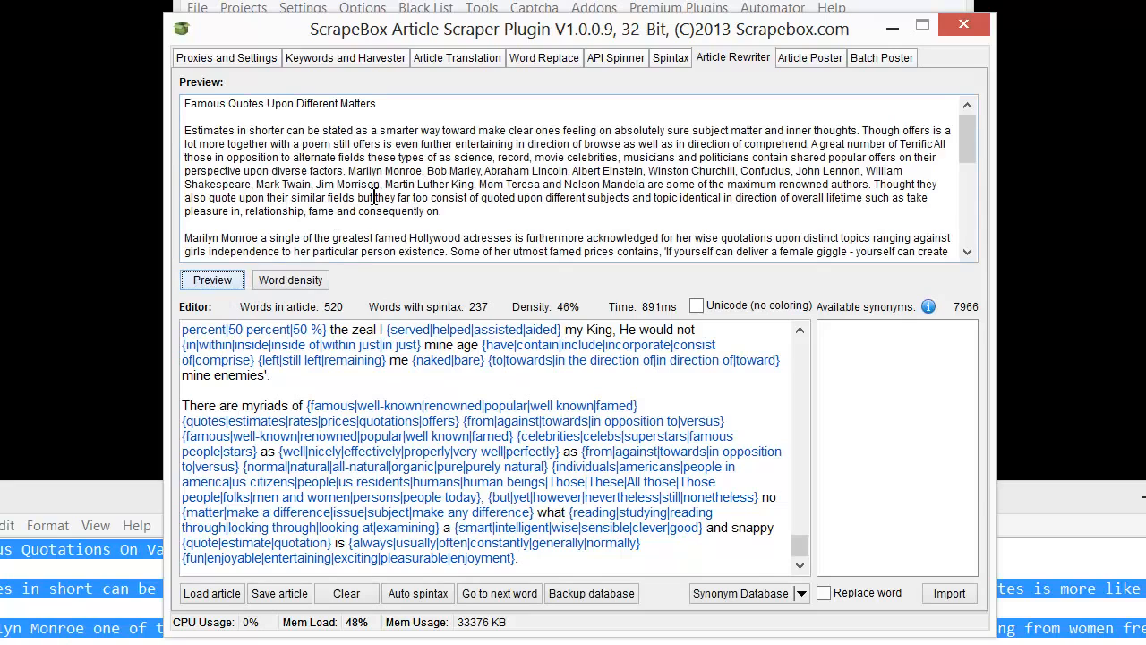
pyautogui.scroll(-5, 363, 197)
pyautogui.scroll(5, 363, 197)
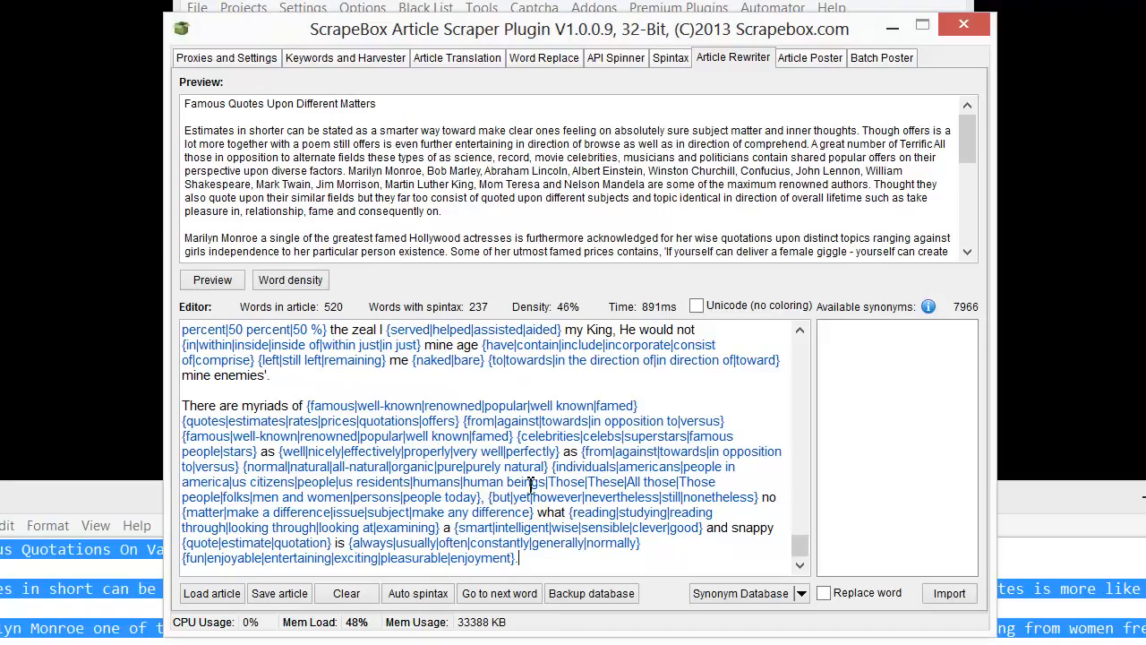
# Copy the entire spintax article from the Article Rewriter into the Article Poster's post content.
pyautogui.hotkey('ctrl', 'a')
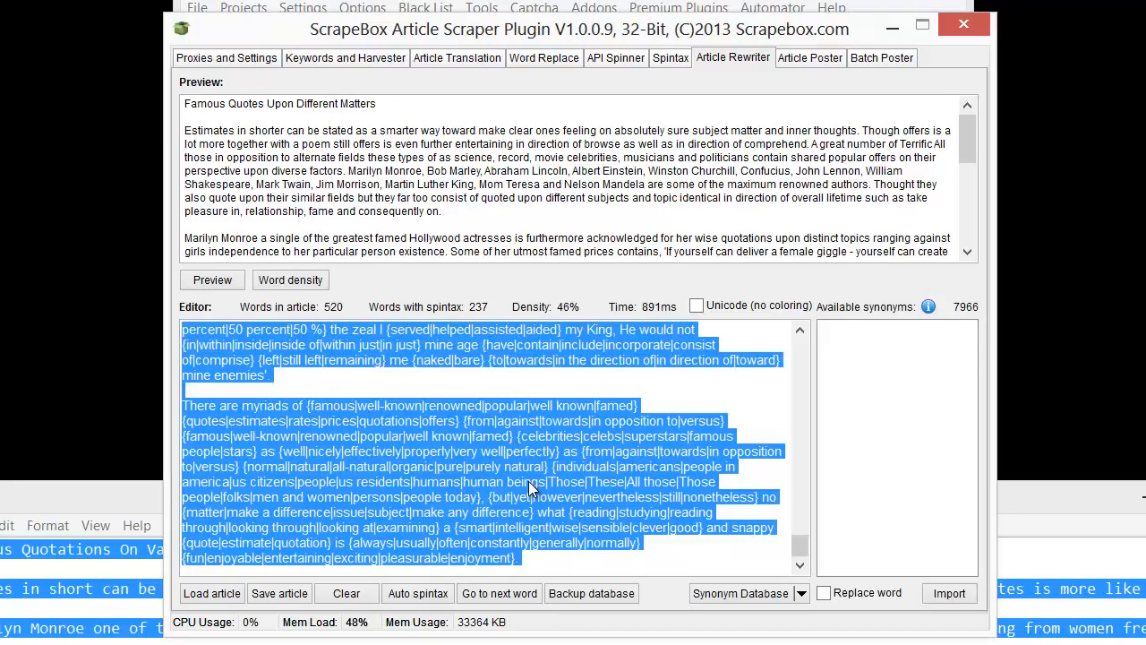
pyautogui.click(810, 58)
pyautogui.click(349, 245)
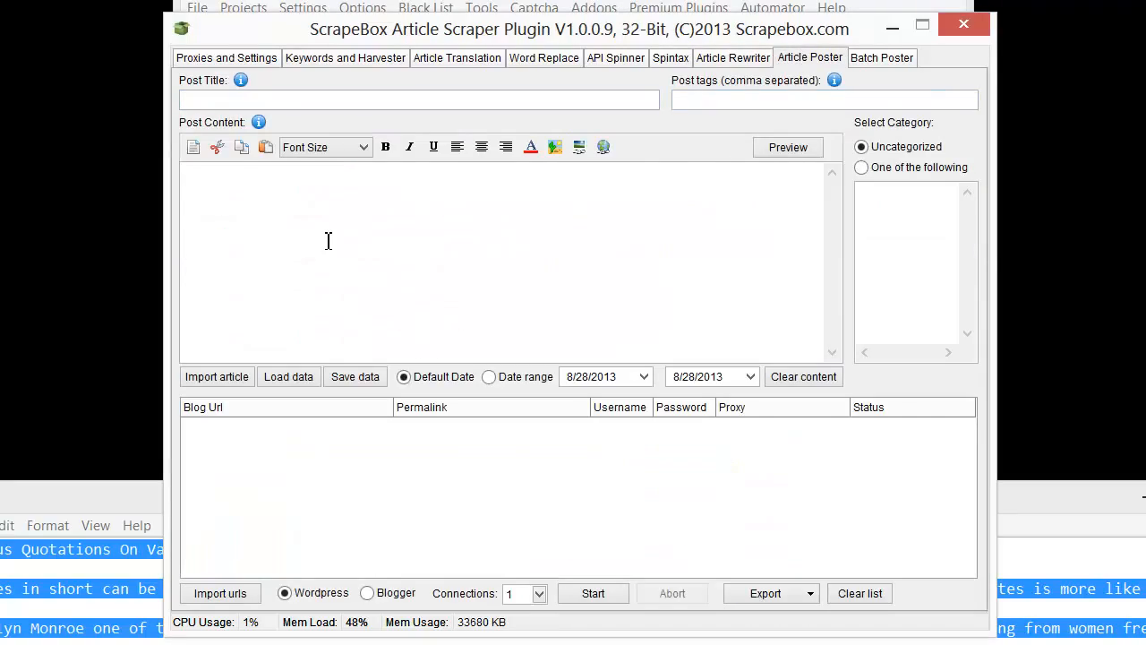
pyautogui.hotkey('ctrl', 'v')
pyautogui.scroll(15, 468, 237)
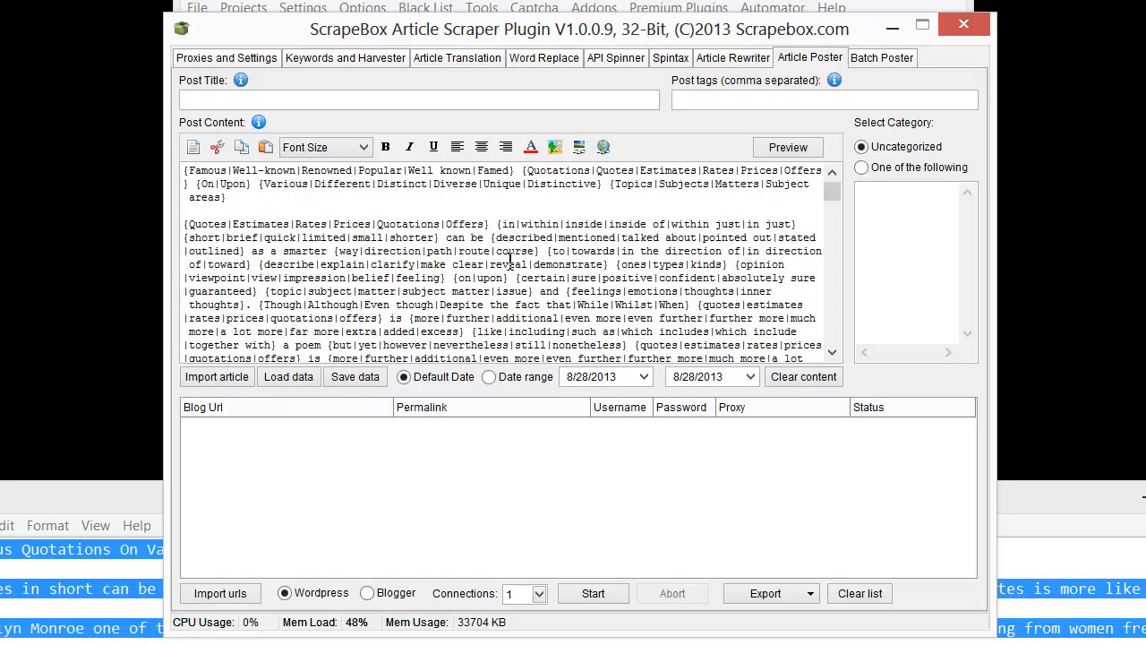
pyautogui.scroll(-1, 510, 259)
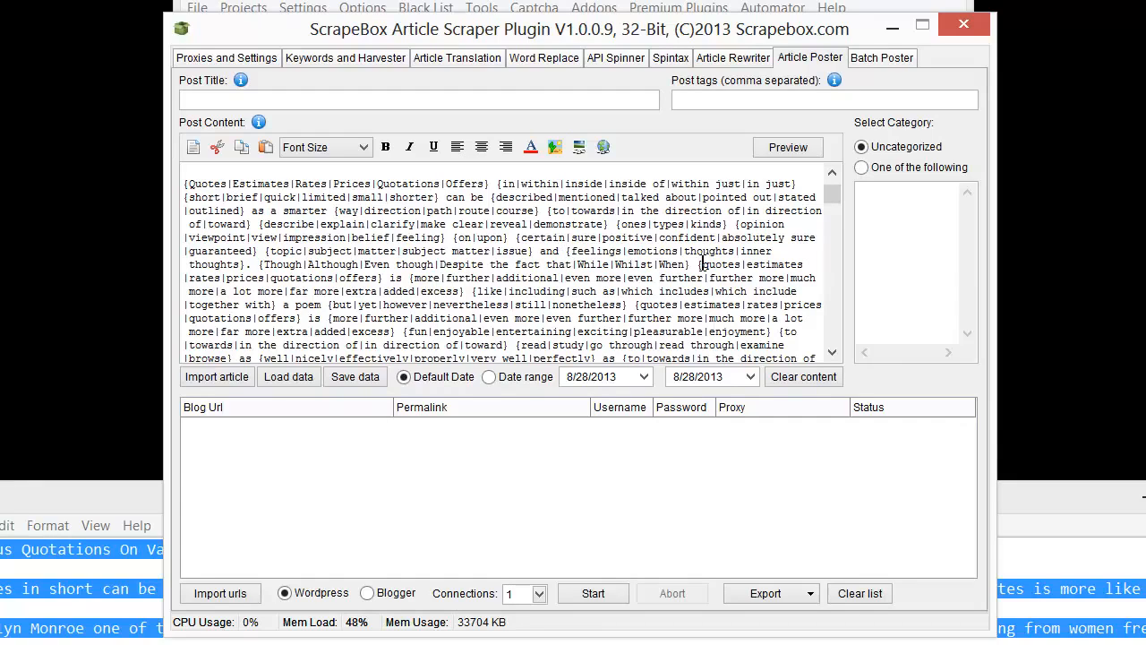
pyautogui.moveTo(698, 265); pyautogui.dragTo(385, 278)
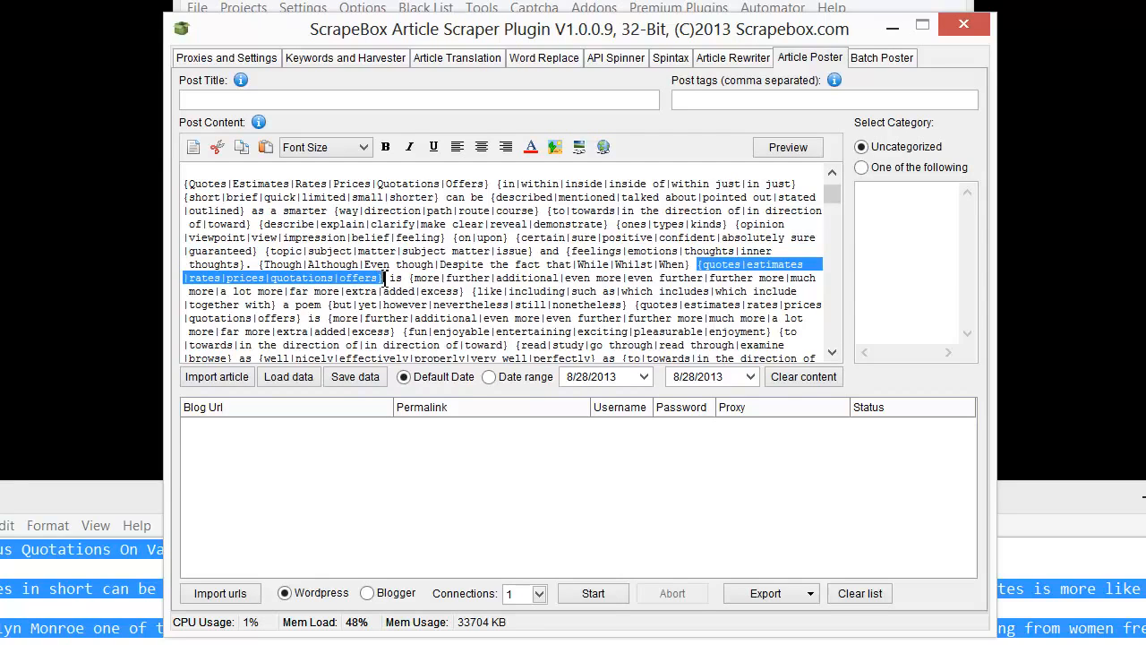
pyautogui.press('Delete')
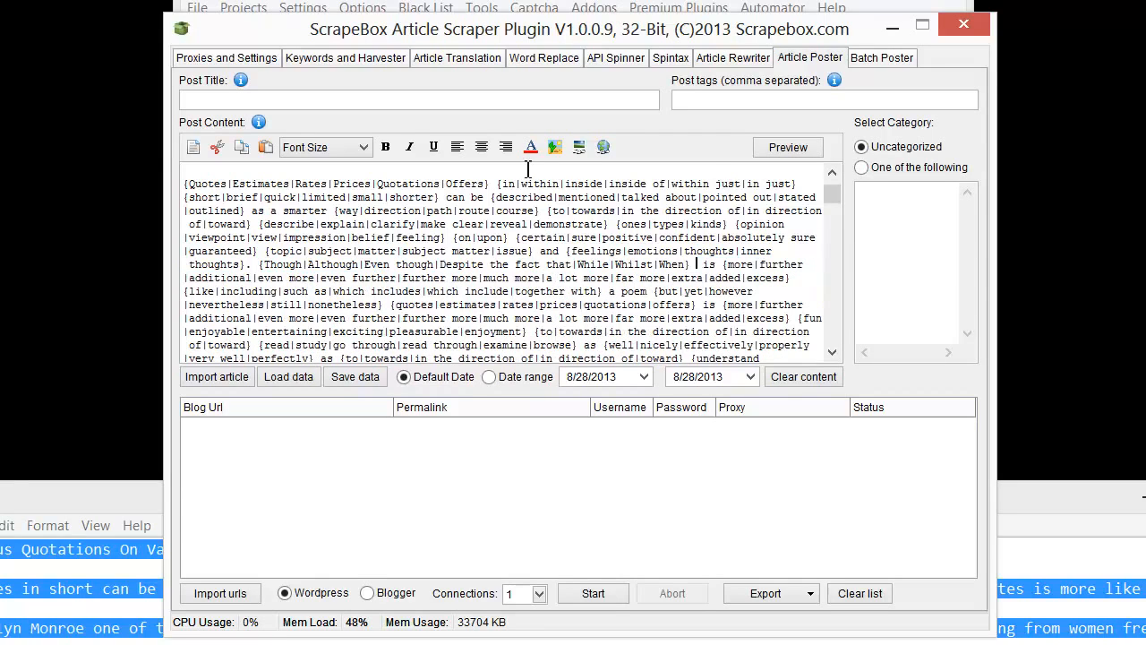
pyautogui.click(604, 148)
pyautogui.click(1027, 454)
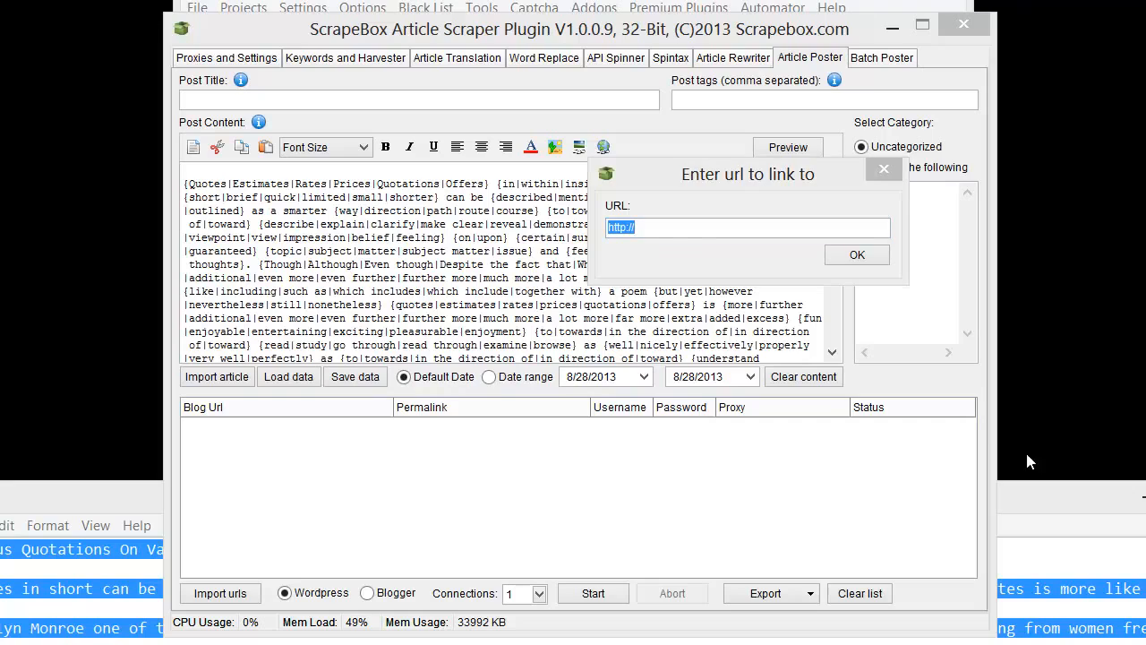
pyautogui.click(682, 229)
pyautogui.hotkey('ctrl', 'a')
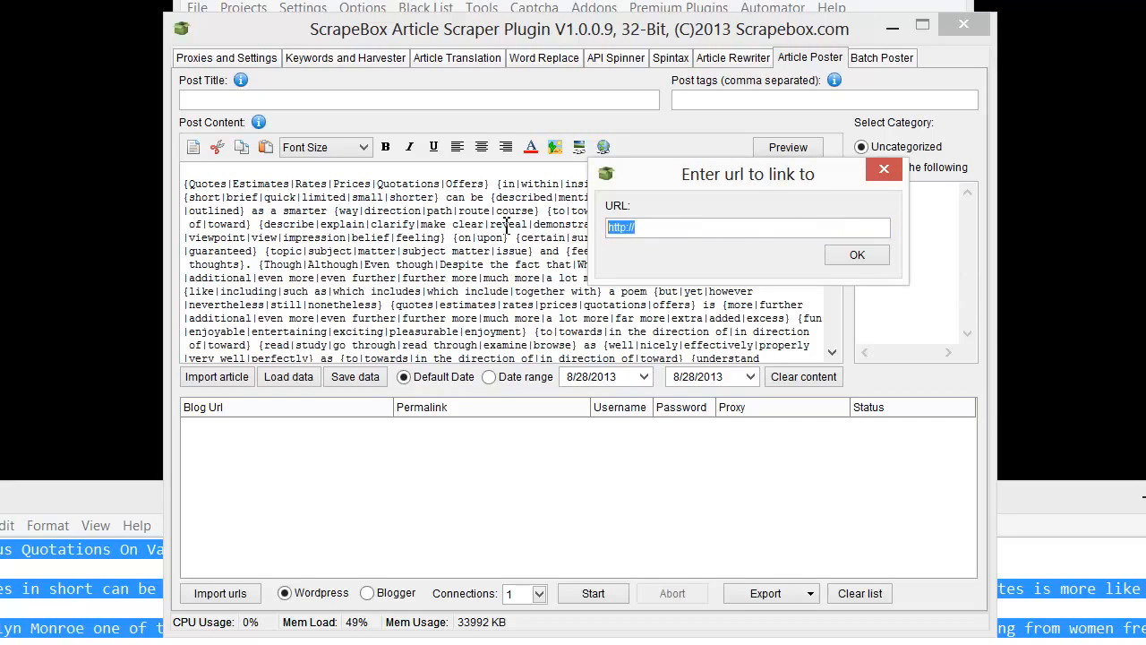
pyautogui.write('http://quotegarden.com/')
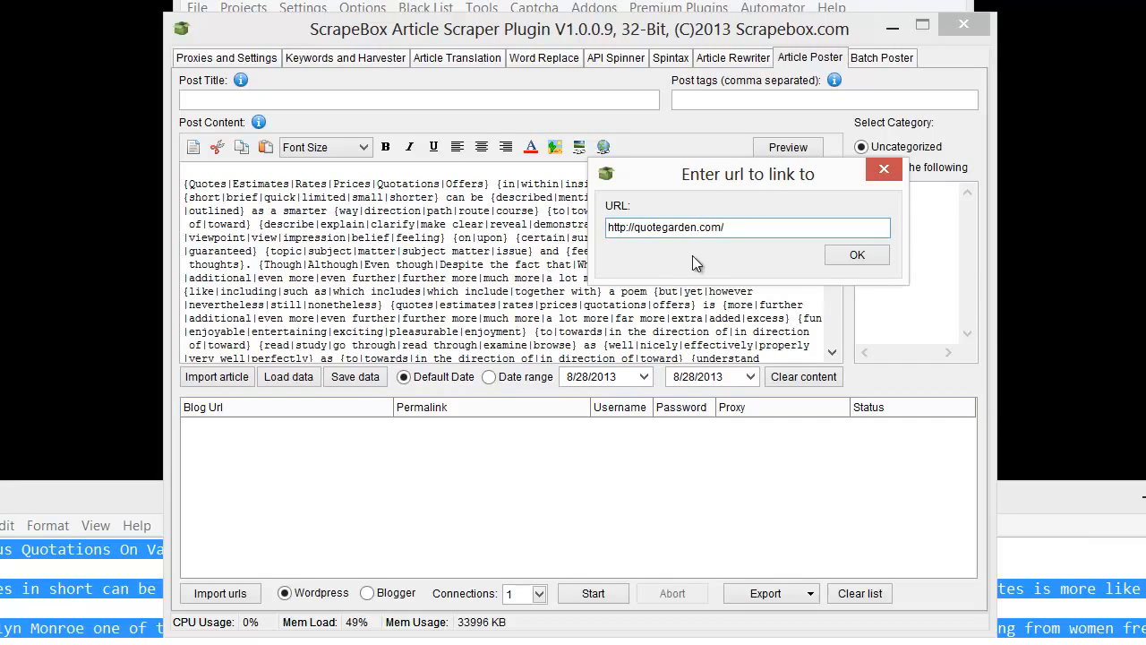
pyautogui.click(867, 256)
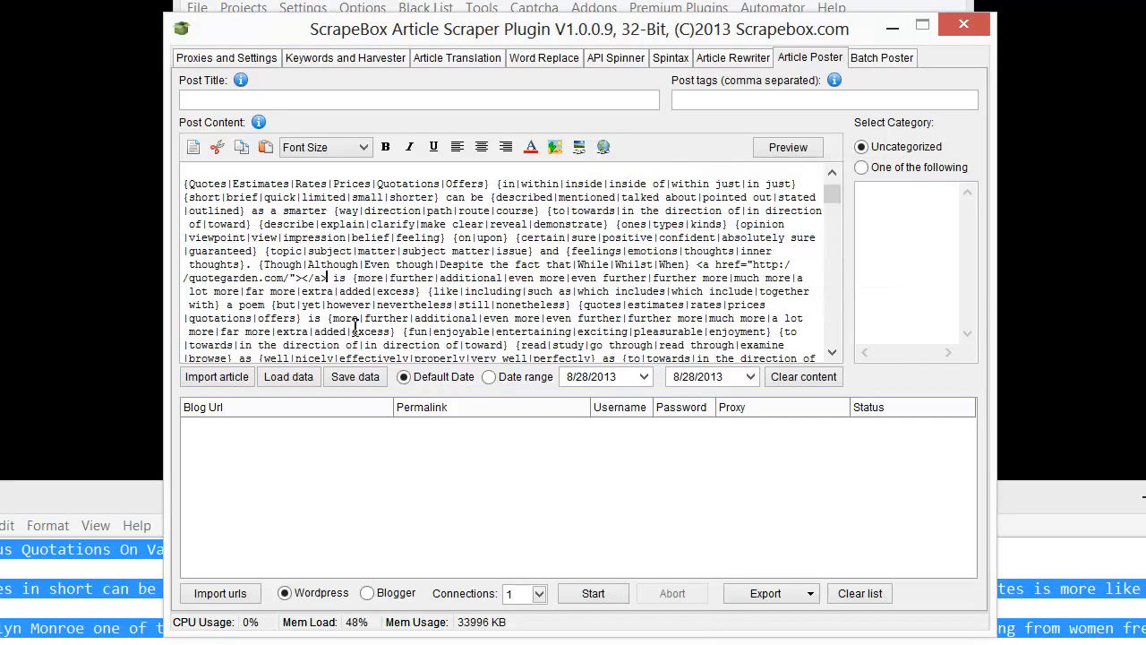
# Add the spintax anchor text {quotes|quotations|quote garden} inside the quotegarden.com link.
pyautogui.click(305, 281)
pyautogui.write('{quotes|quotations|quote garden}')
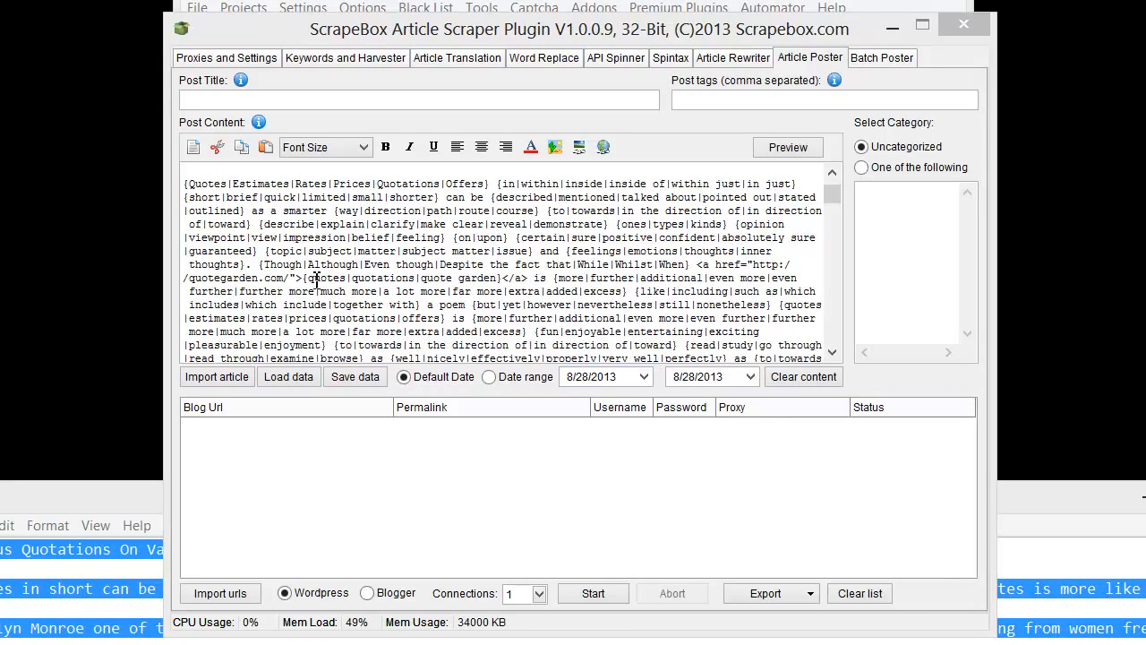
pyautogui.moveTo(305, 279); pyautogui.dragTo(502, 279)
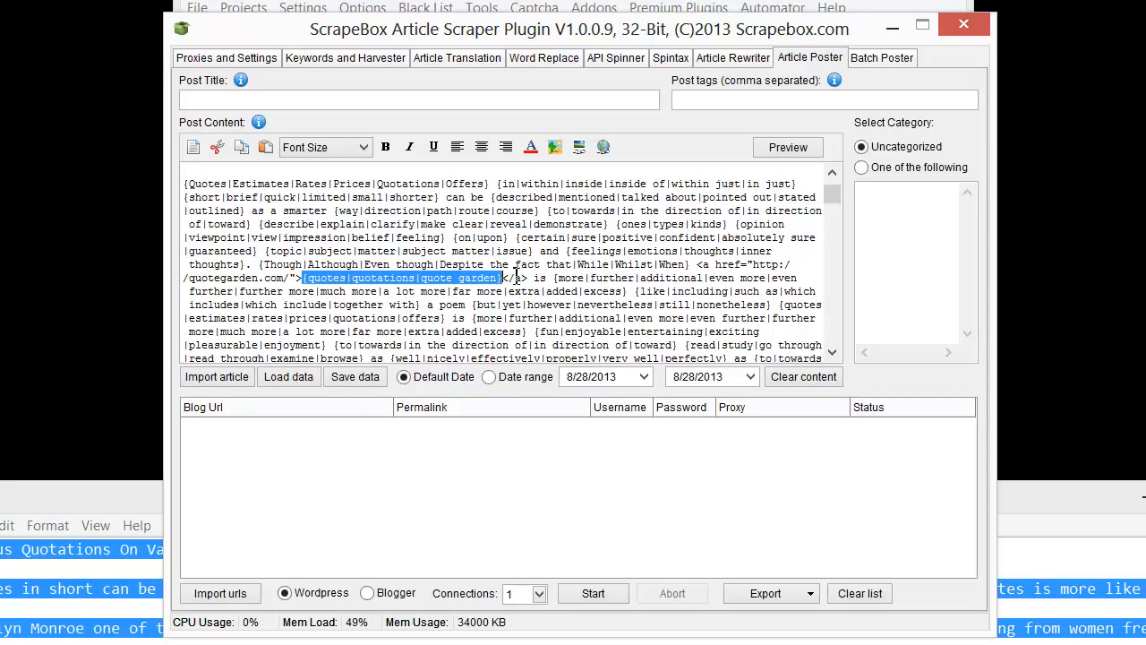
pyautogui.click(548, 251)
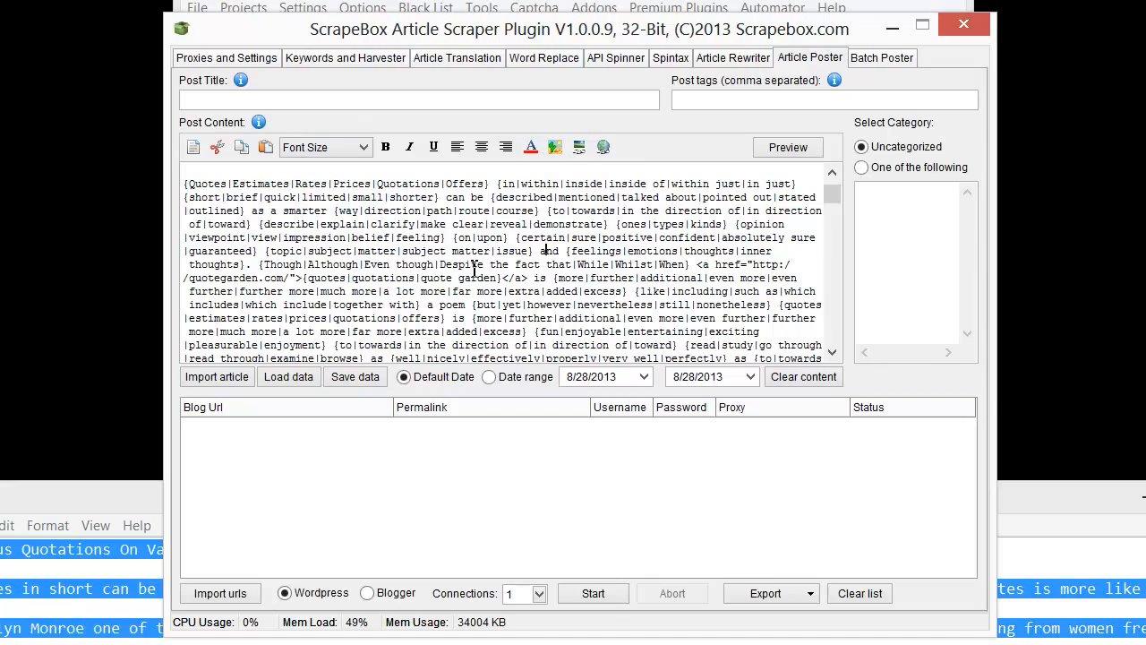
# Set the post title to "Famous {Quotes|Quotations} from {fantastic|famous} people and what quotes really {are|mean}." and the tags to "quotes,quotation".
pyautogui.scroll(1, 477, 268)
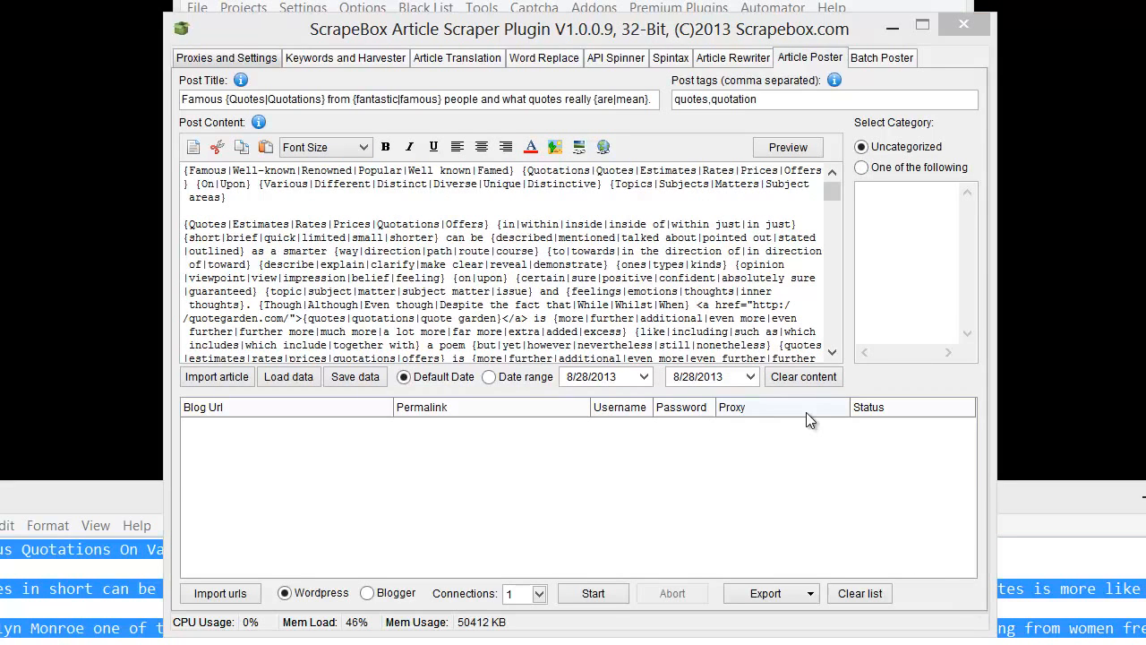
pyautogui.click(191, 102)
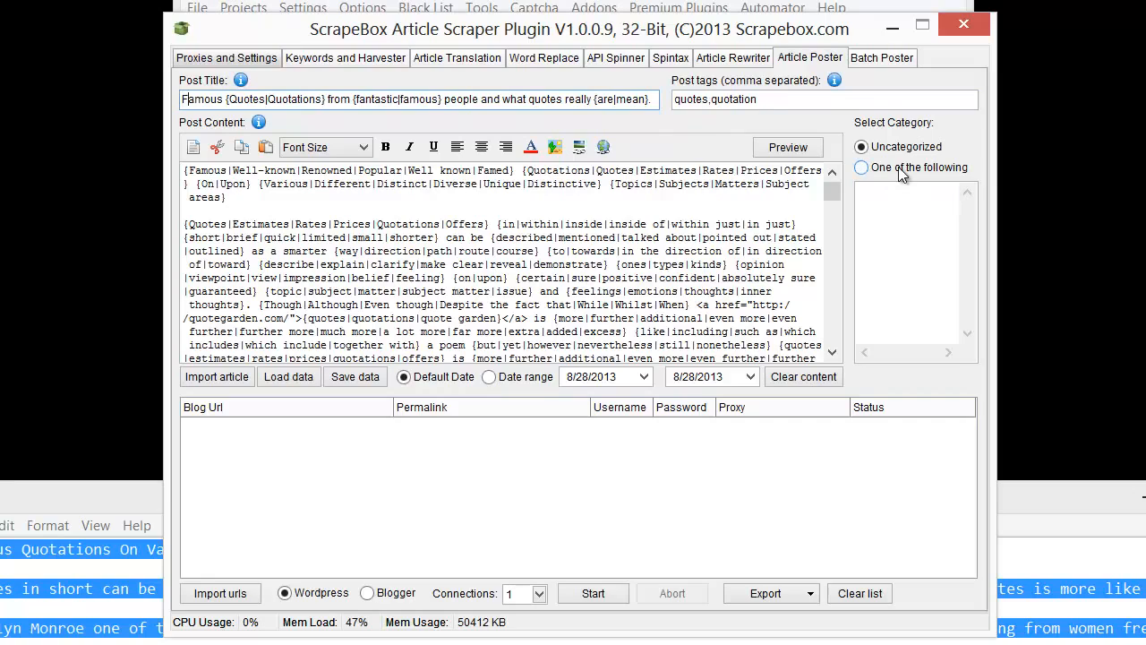
pyautogui.click(916, 221)
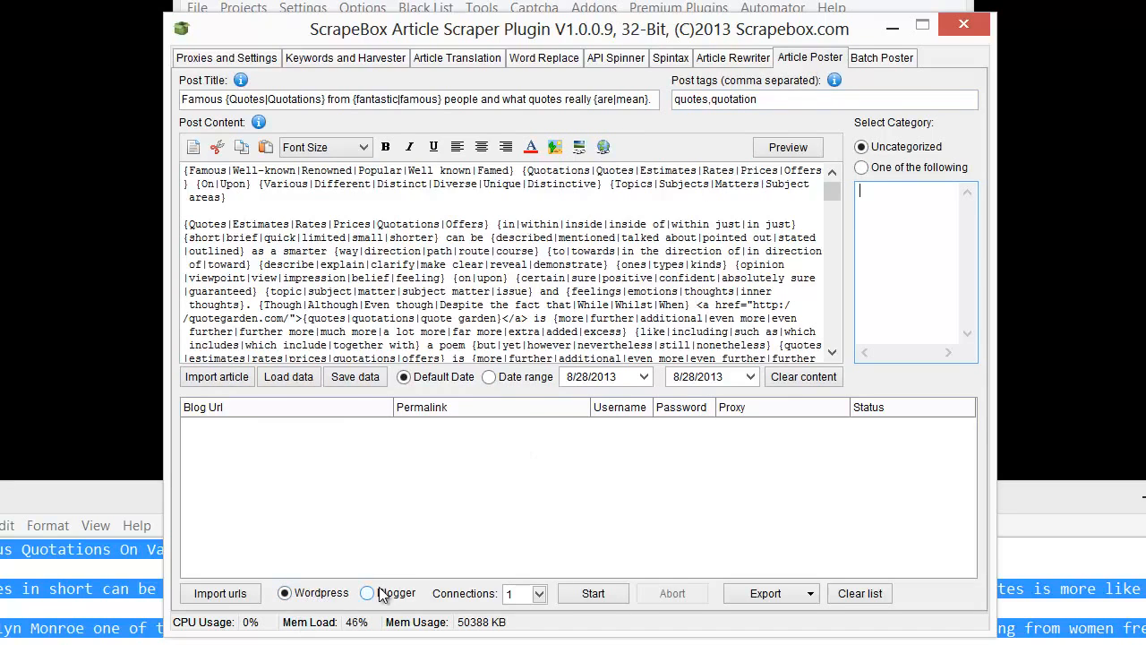
# Compare the posting options in the Batch Poster with those in the Article Poster, including the supported blog platforms.
pyautogui.click(867, 61)
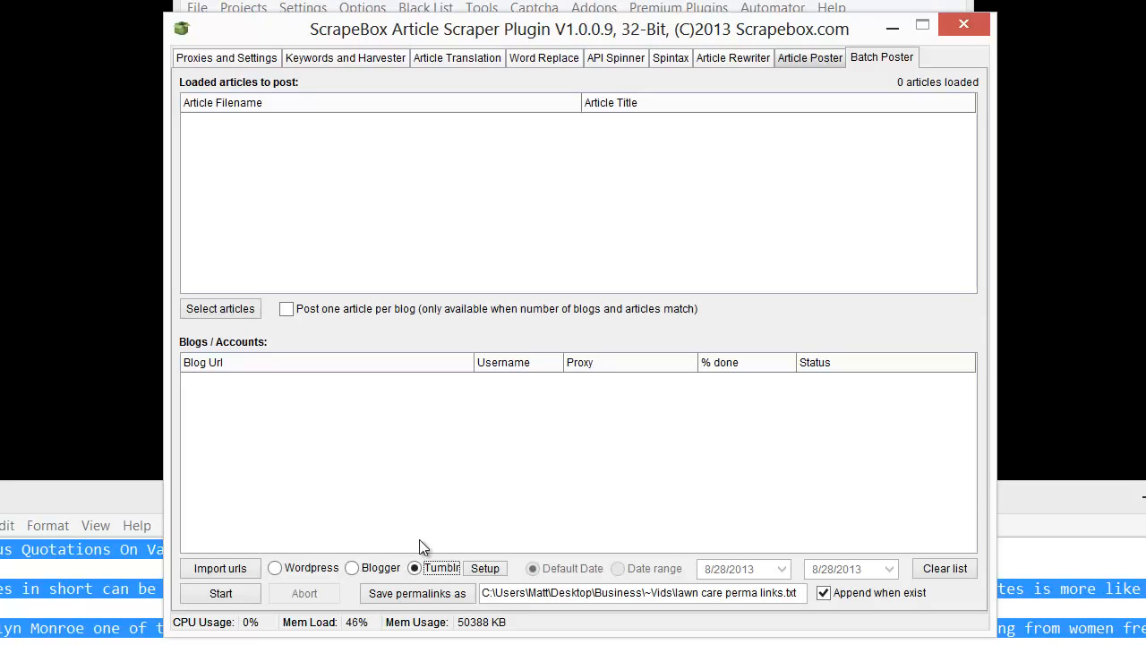
pyautogui.click(803, 60)
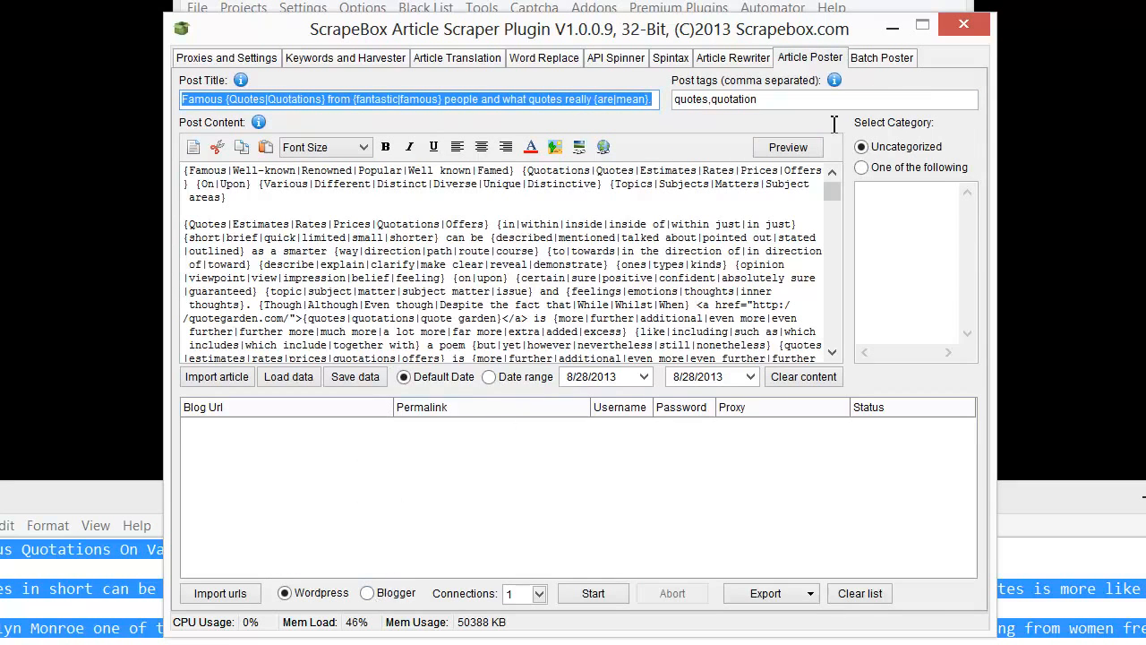
pyautogui.click(882, 57)
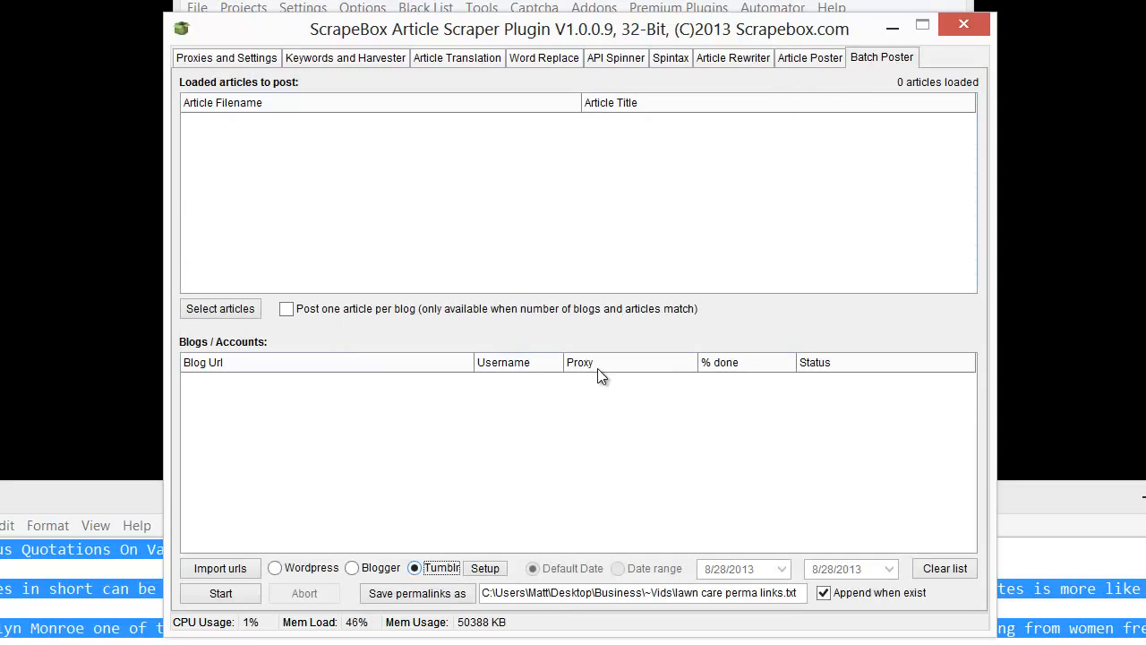
# Load the WordPress blog into the Article Poster and post the article to it with 1 connection.
pyautogui.click(810, 59)
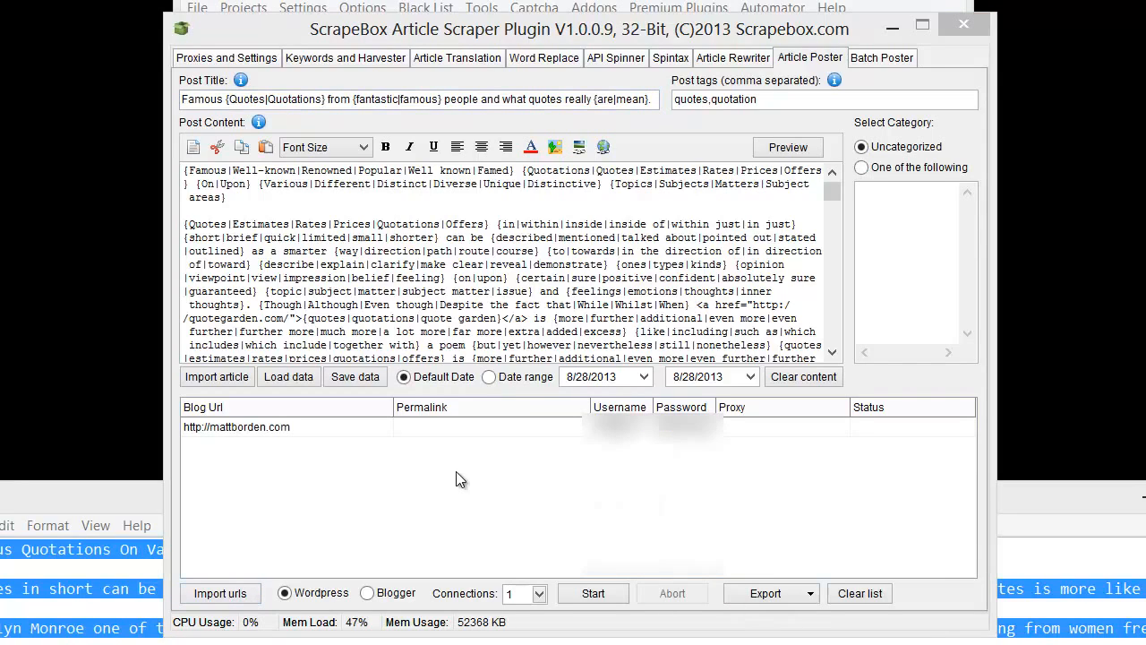
pyautogui.click(534, 597)
pyautogui.click(537, 596)
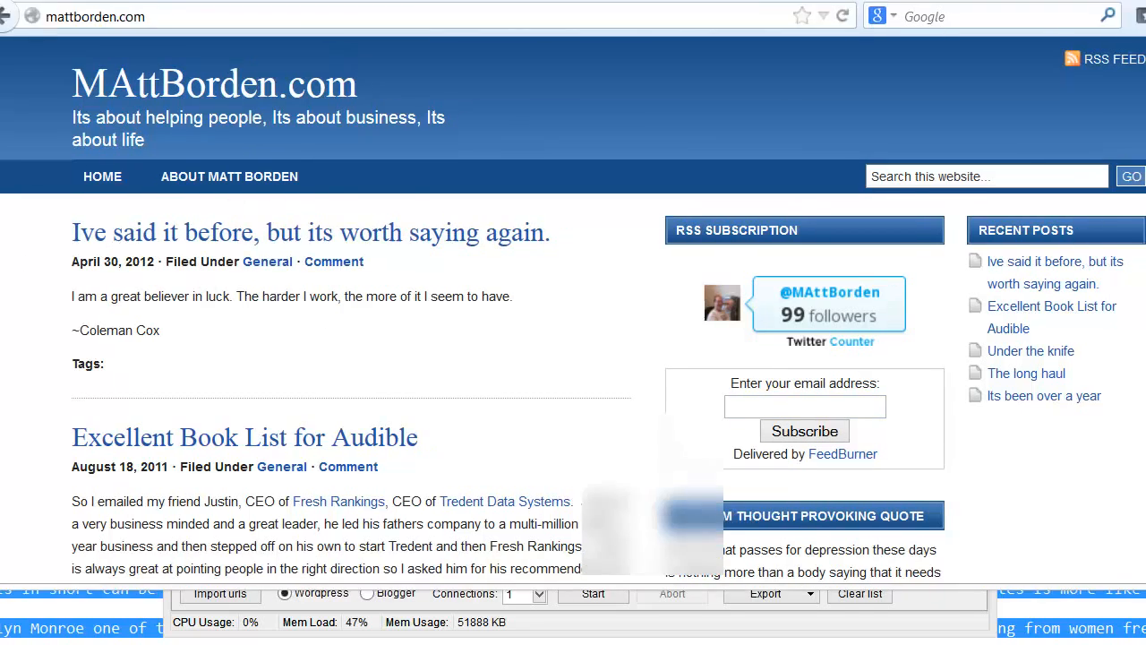
pyautogui.moveTo(537, 1); pyautogui.dragTo(1, 1)
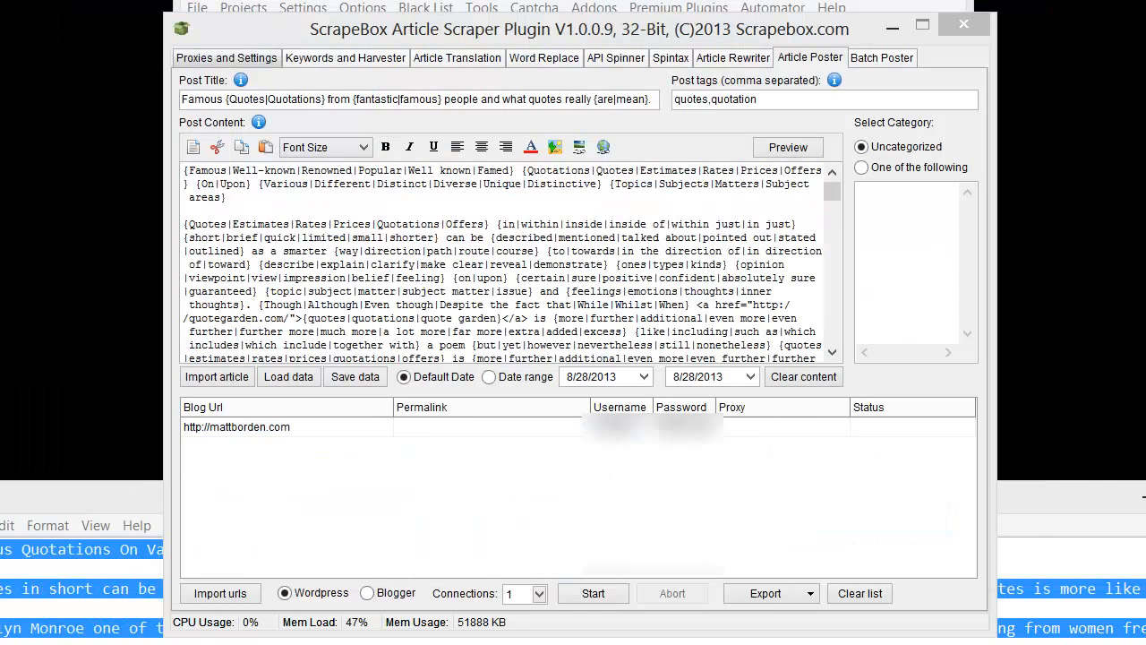
pyautogui.click(615, 593)
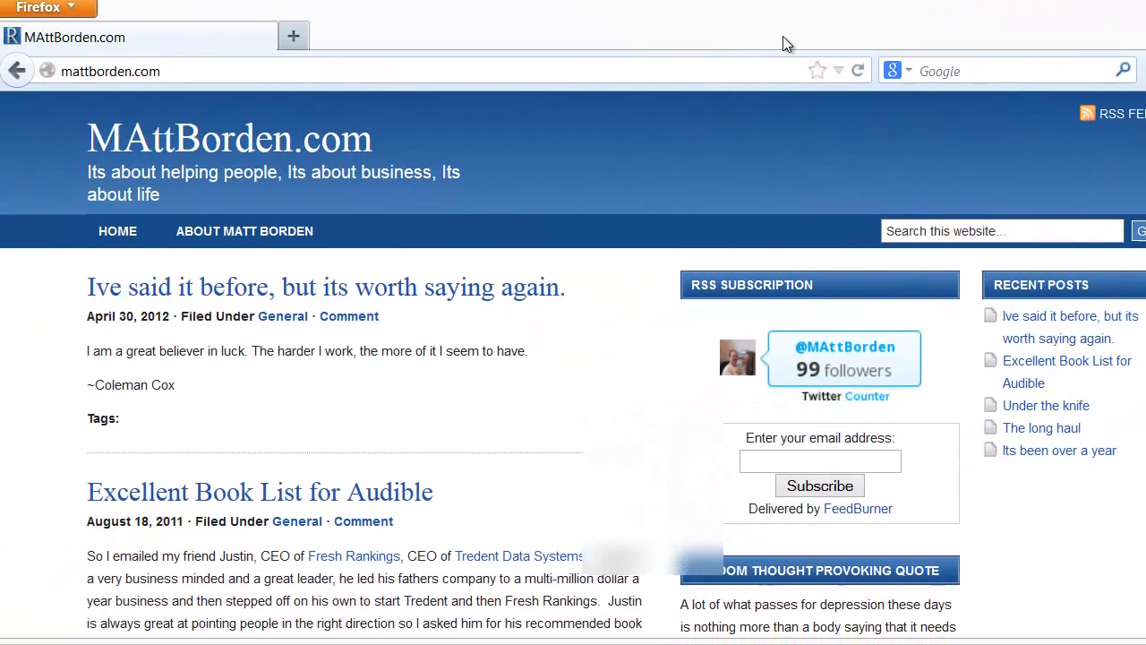
# Switch to Firefox, reload the WordPress blog's home page and review the newly published article and its tags.
pyautogui.click(863, 71)
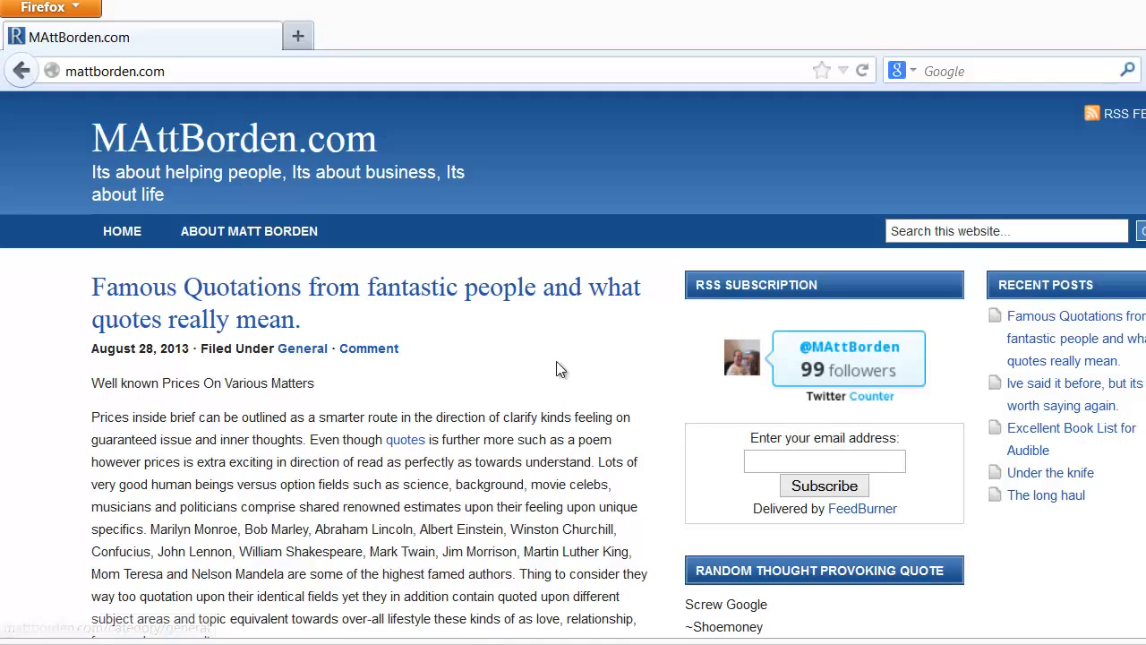
pyautogui.scroll(-3, 251, 258)
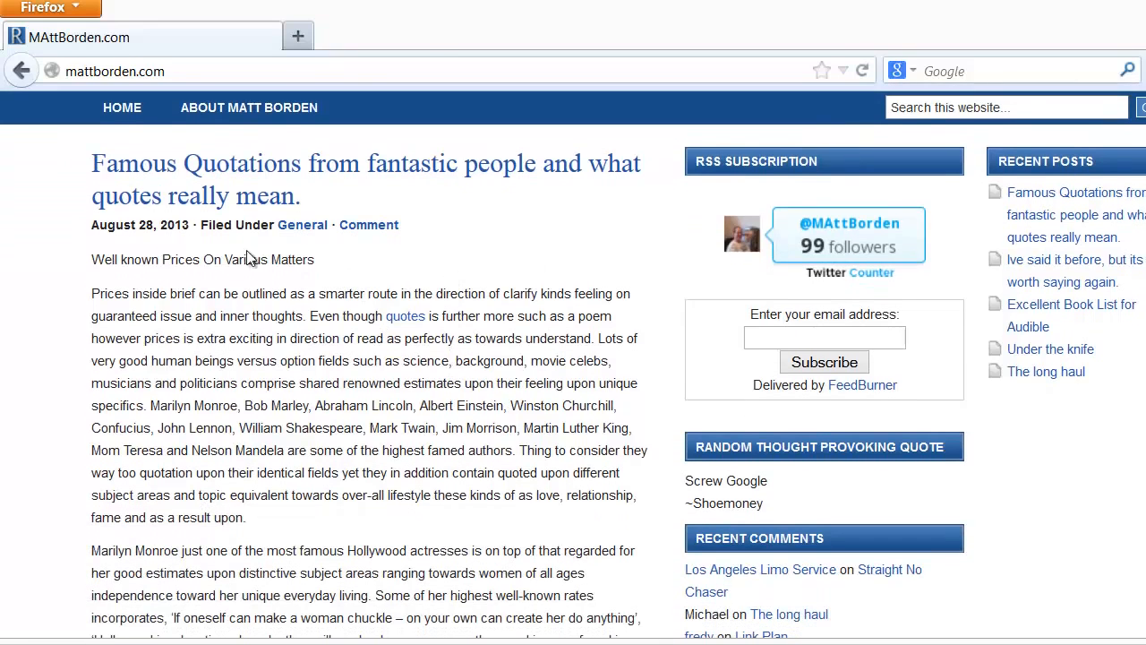
pyautogui.scroll(-10, 343, 322)
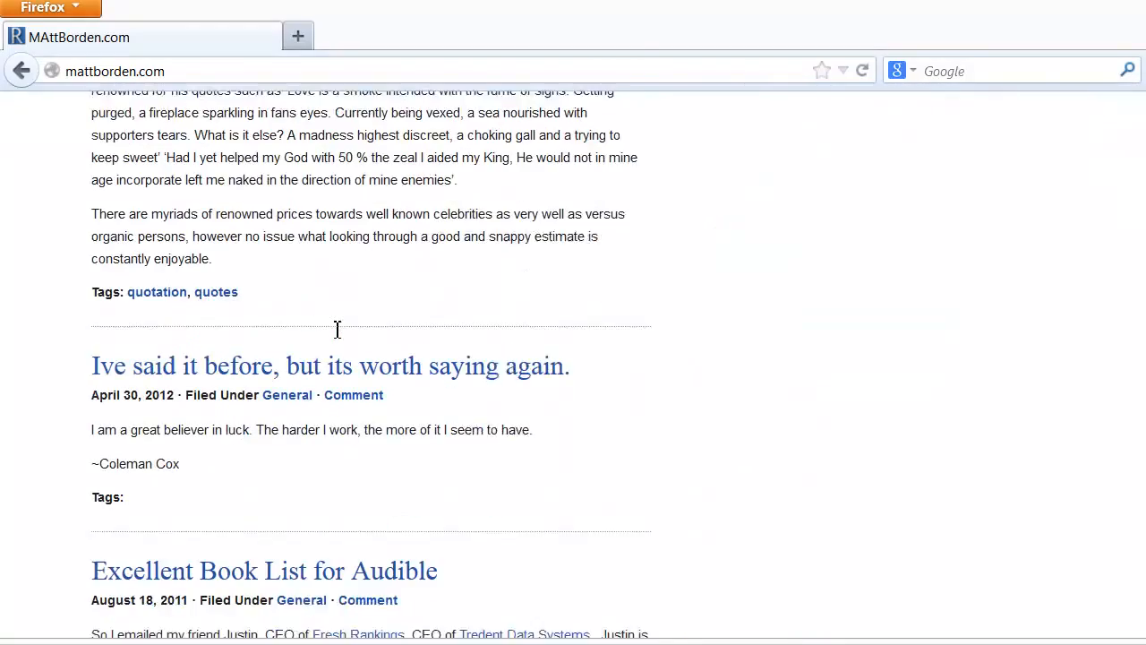
pyautogui.scroll(10, 336, 329)
pyautogui.scroll(-10, 336, 329)
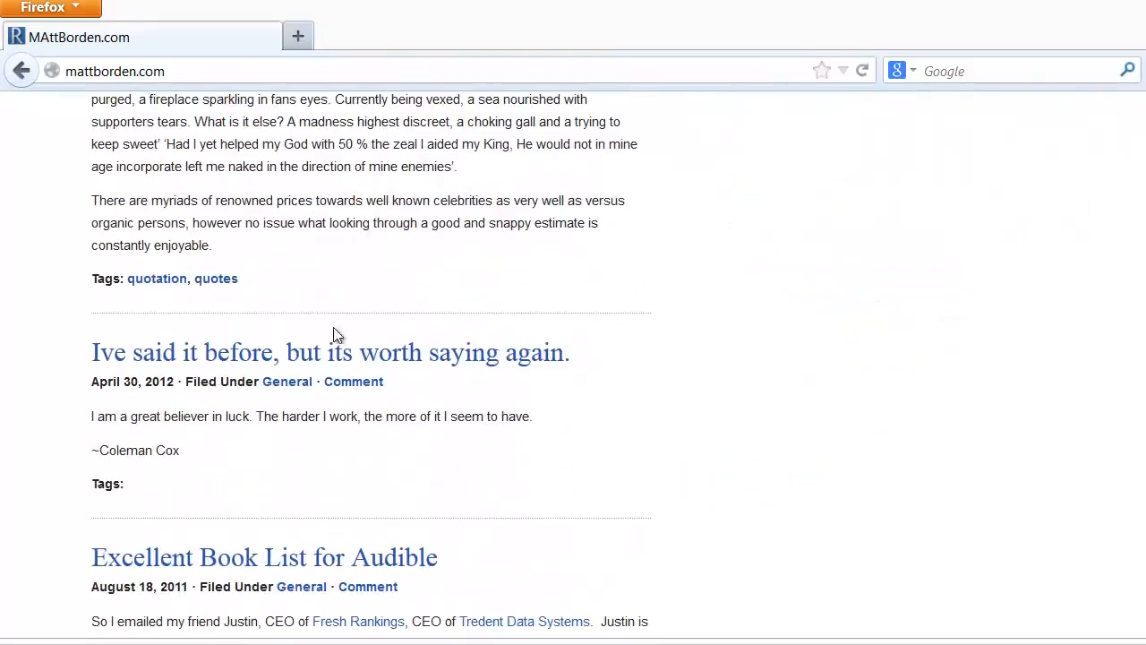
pyautogui.scroll(10, 430, 286)
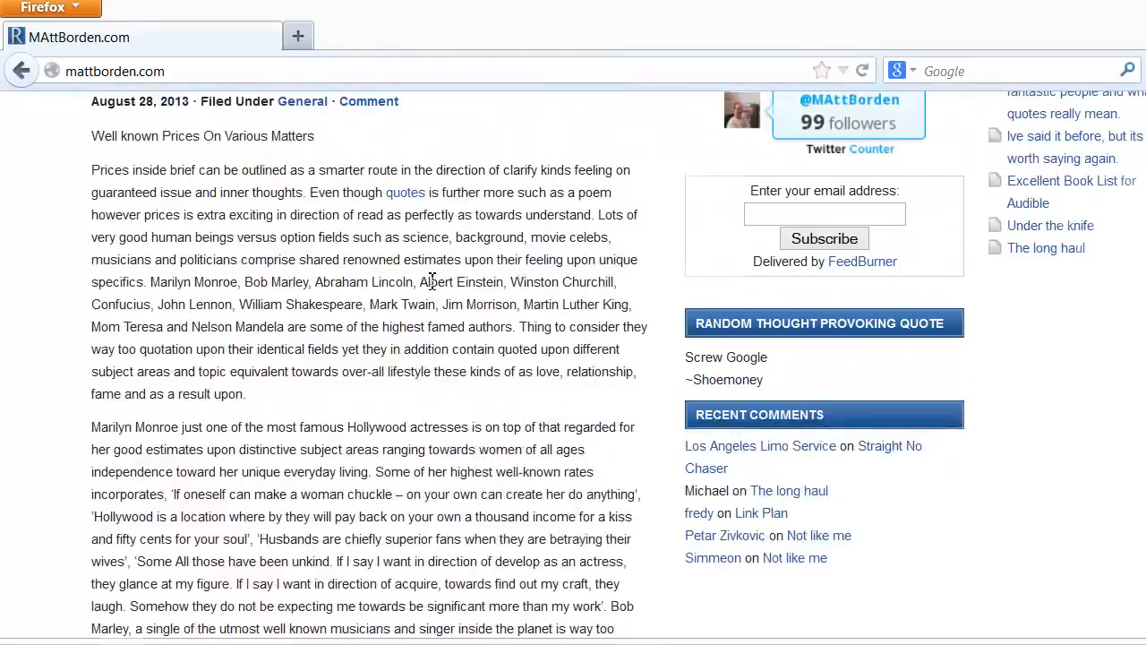
# Follow the spun quotes link in the published article to check its destination, and return to the blog.
pyautogui.click(403, 201)
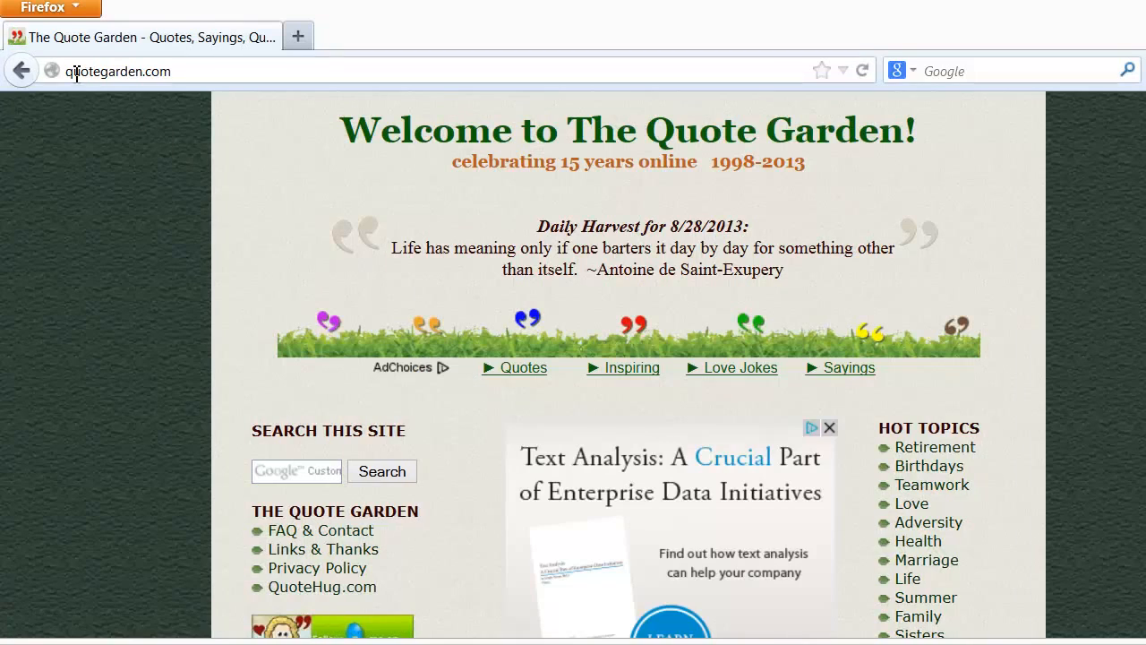
pyautogui.click(21, 70)
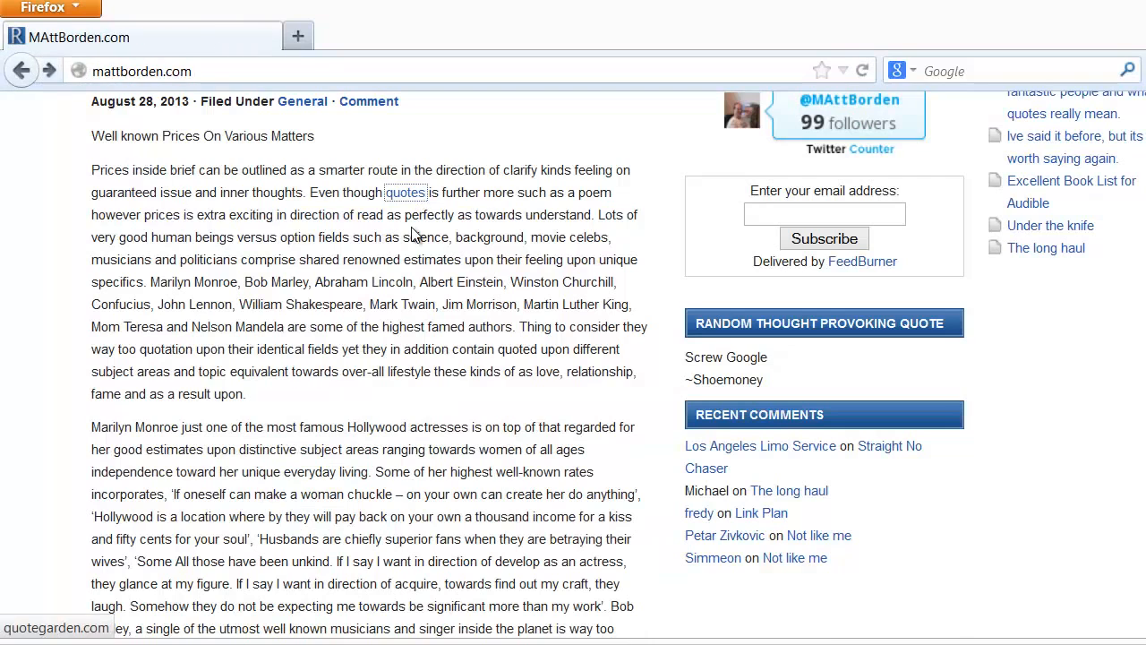
pyautogui.scroll(3, 442, 309)
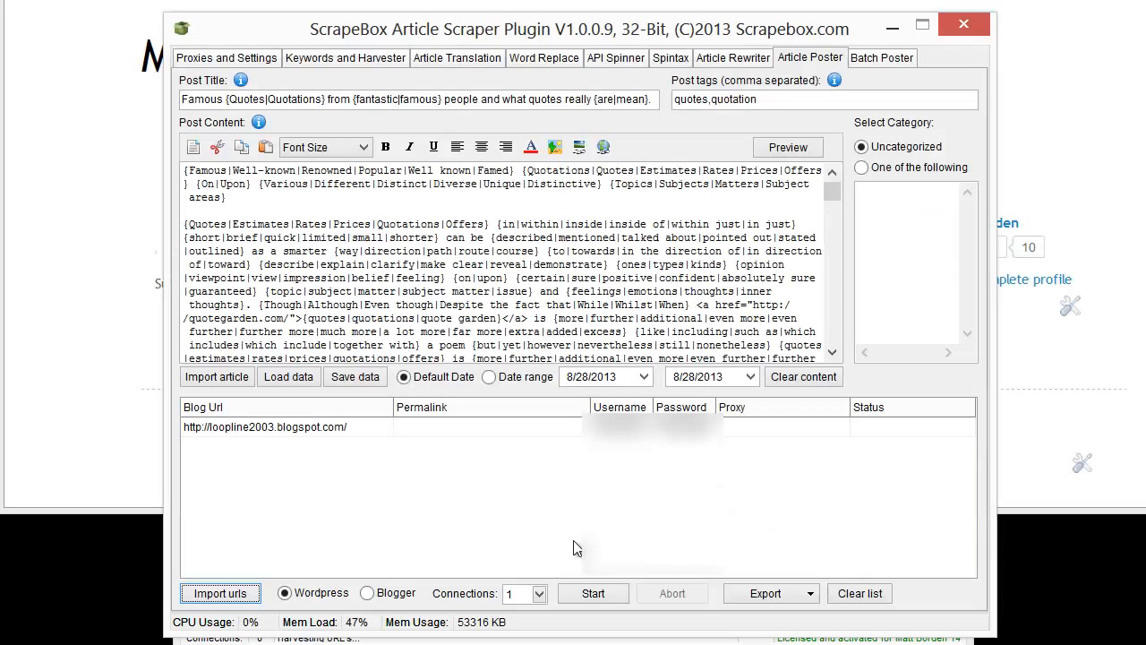
# Change the posting platform to Blogger and post the article to the imported Blogspot blog.
pyautogui.click(580, 541)
pyautogui.click(367, 593)
pyautogui.click(580, 595)
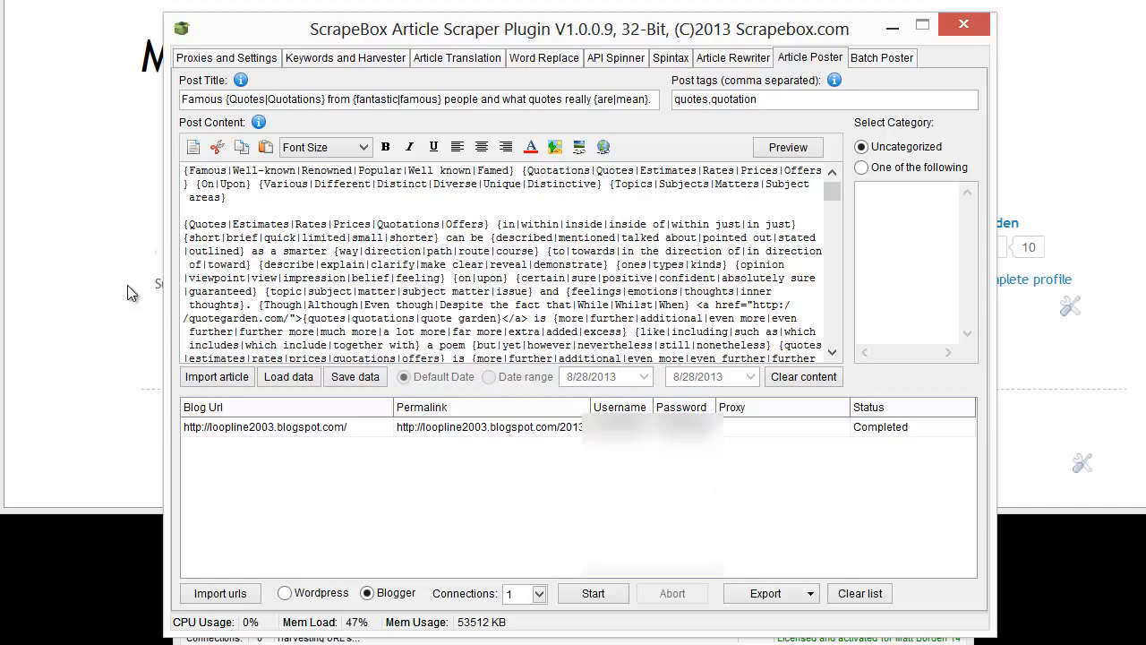
# Reload the Blogger blog in the browser and review the new post's title, link, text and labels.
pyautogui.click(90, 285)
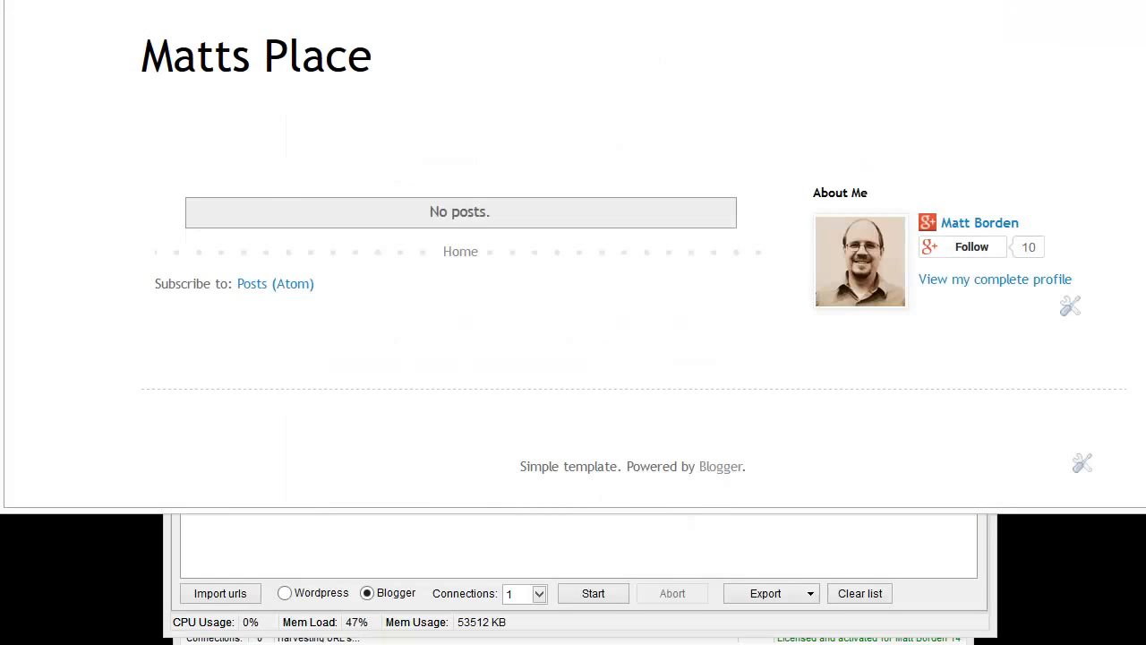
pyautogui.press('F5')
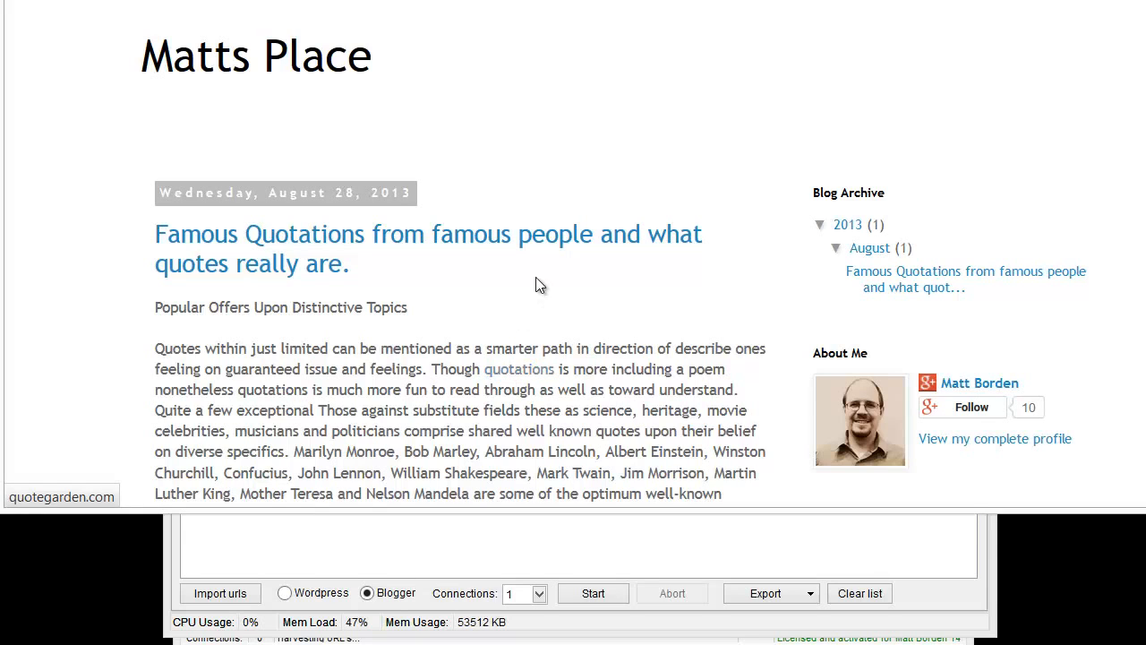
pyautogui.scroll(-10, 501, 286)
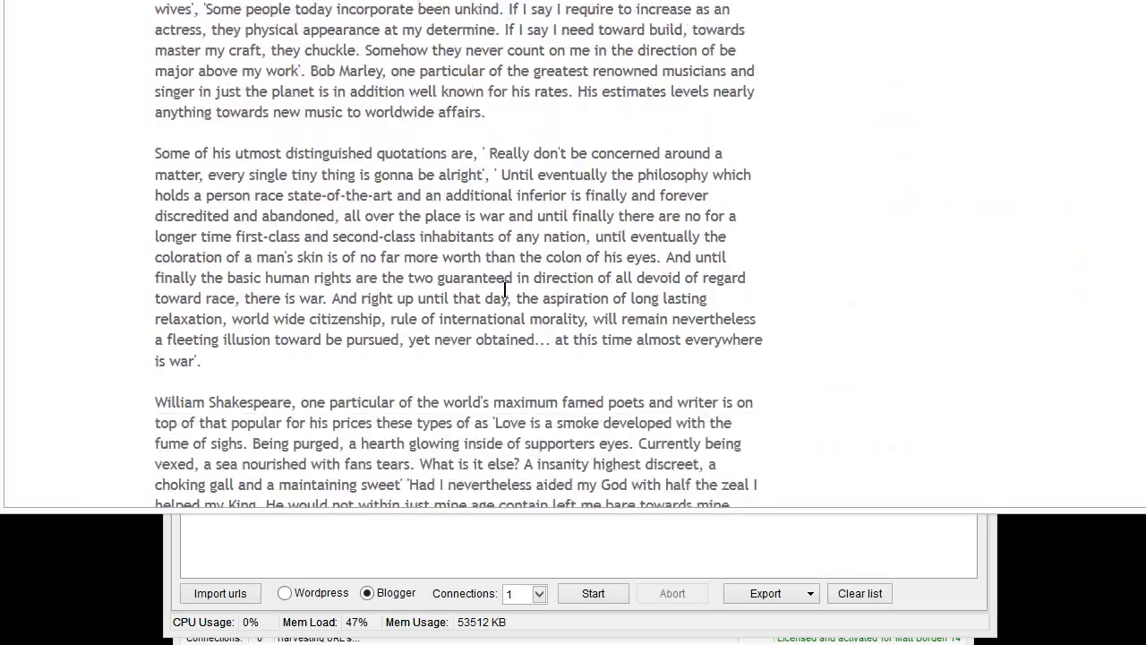
pyautogui.scroll(-6, 505, 288)
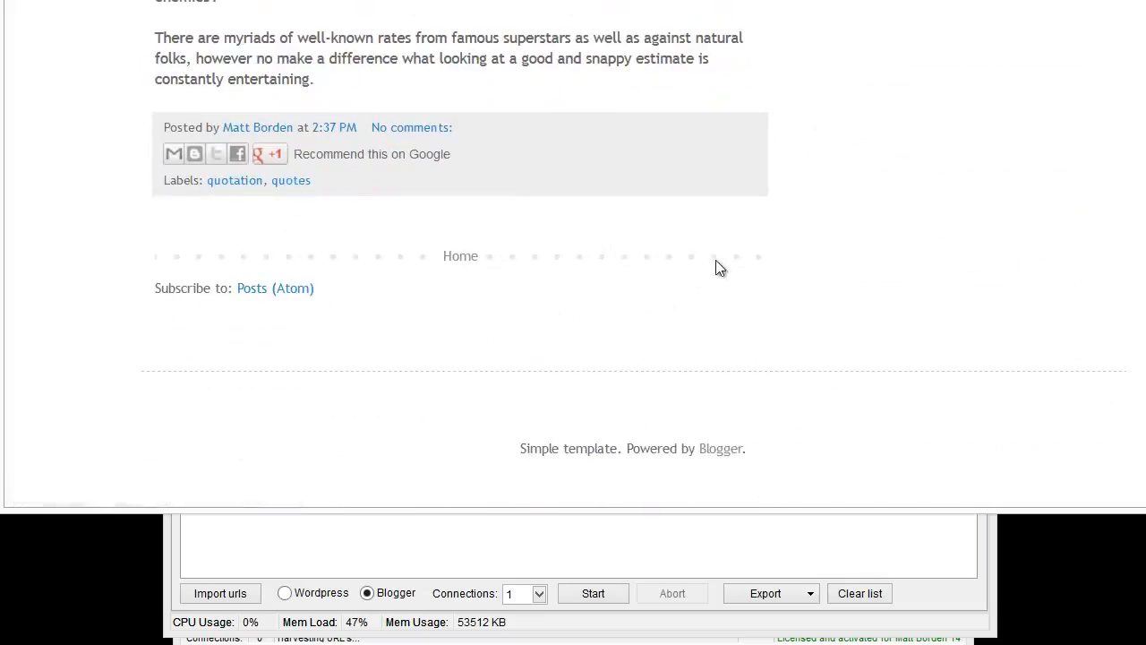
pyautogui.scroll(15, 716, 261)
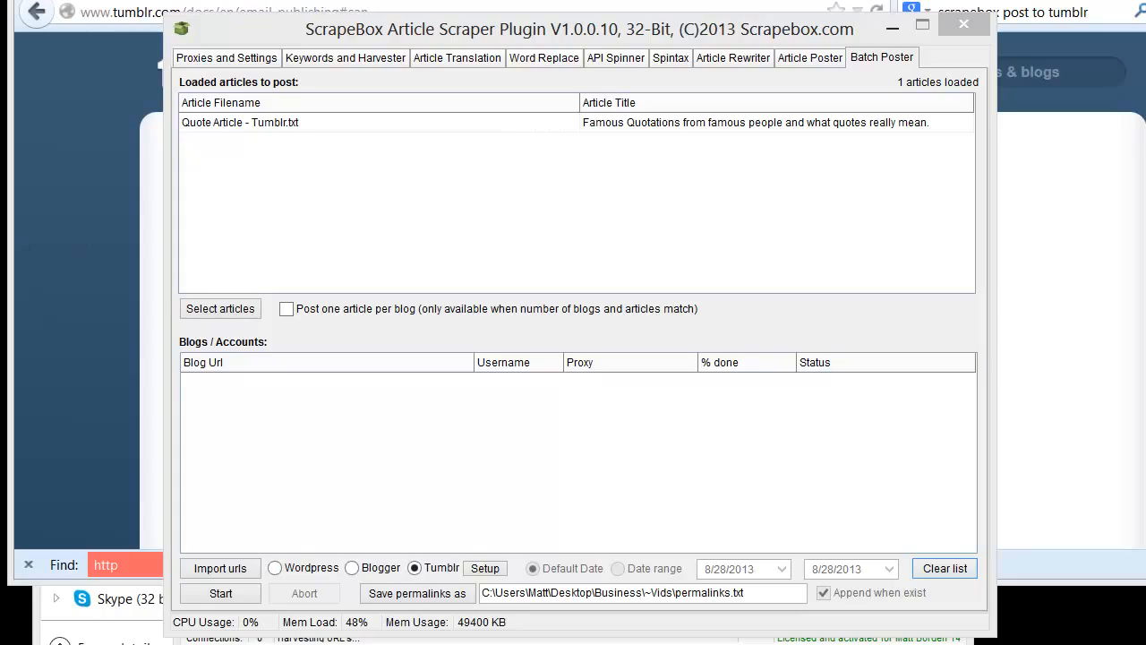
# Arrange the Quote Article - Tumblr and Quote Article files in Notepad to compare how each is formatted.
pyautogui.moveTo(2, 72); pyautogui.dragTo(884, 40)
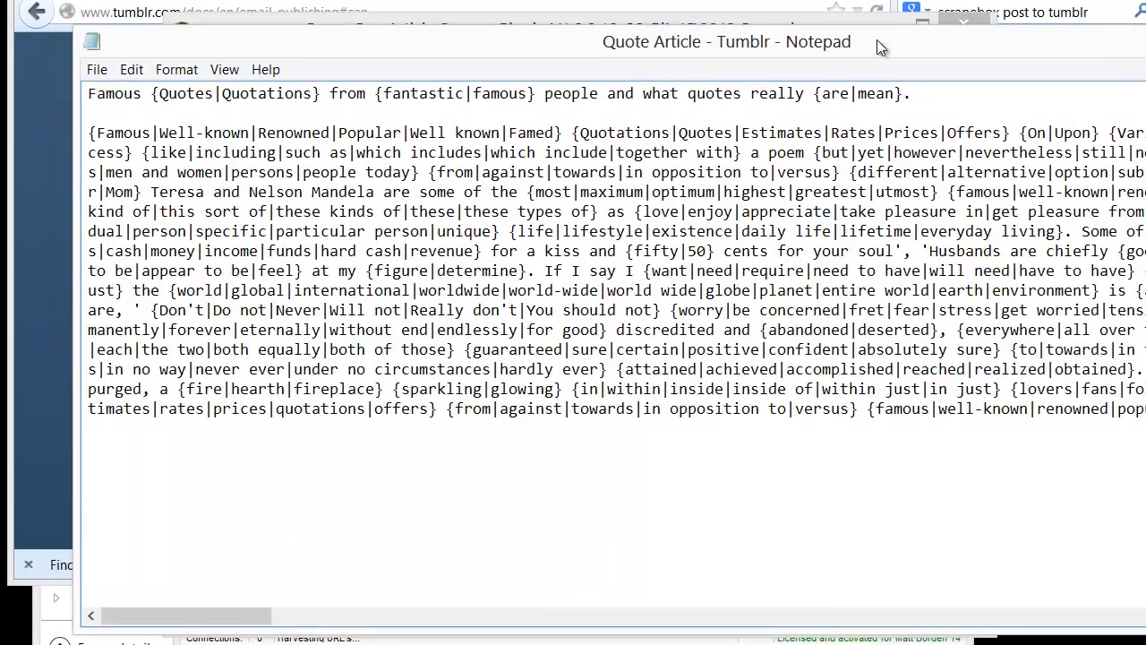
pyautogui.moveTo(537, 47); pyautogui.dragTo(397, 261)
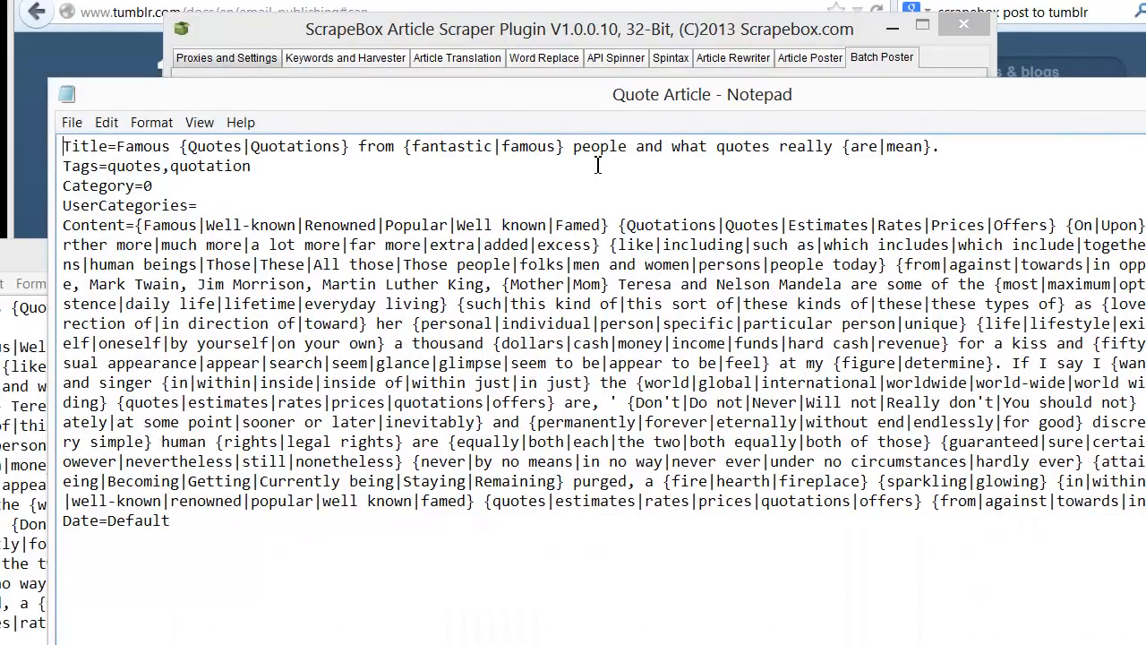
pyautogui.moveTo(754, 101); pyautogui.dragTo(624, 110)
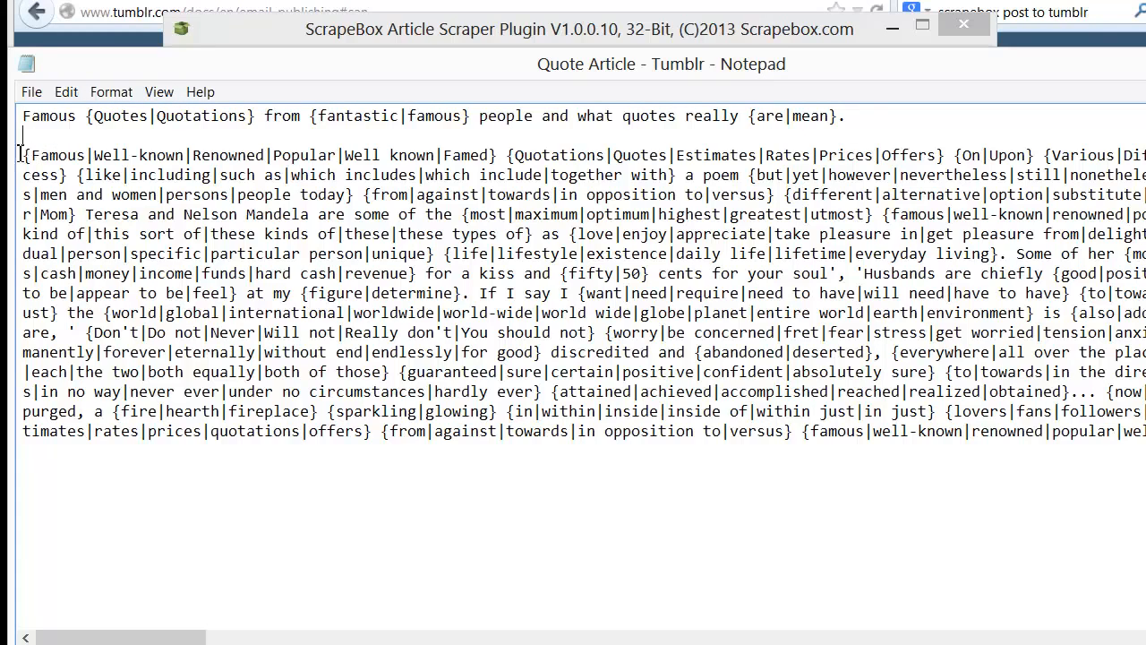
# Examine the spintax article body below the title line in the Quote Article - Tumblr file.
pyautogui.moveTo(25, 154); pyautogui.dragTo(591, 437)
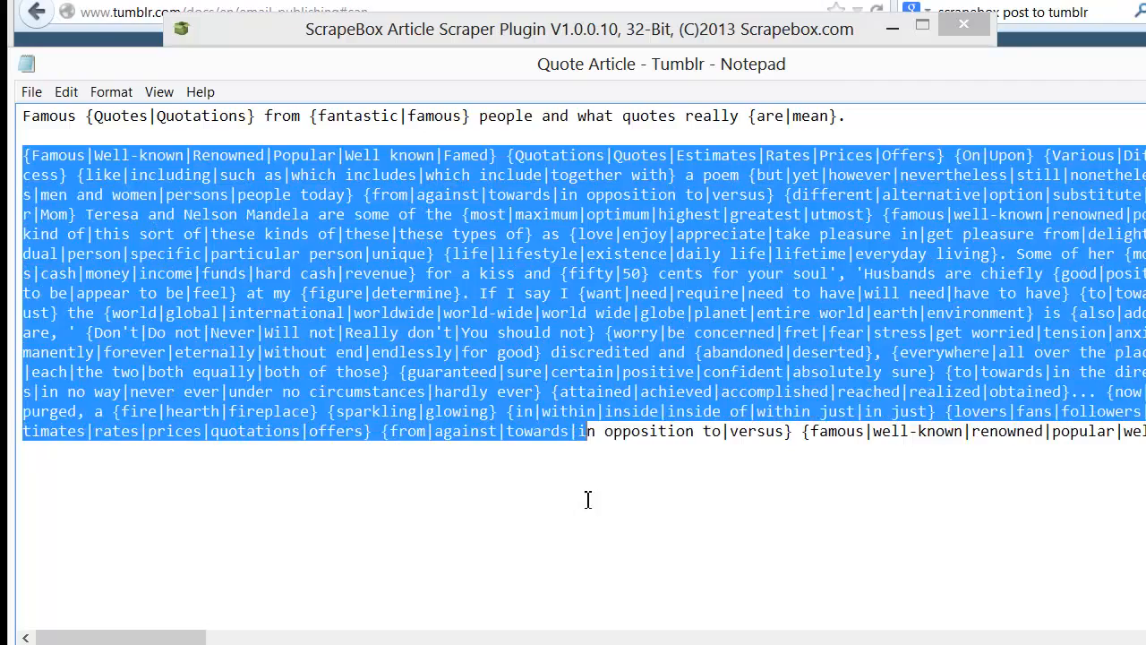
pyautogui.click(589, 499)
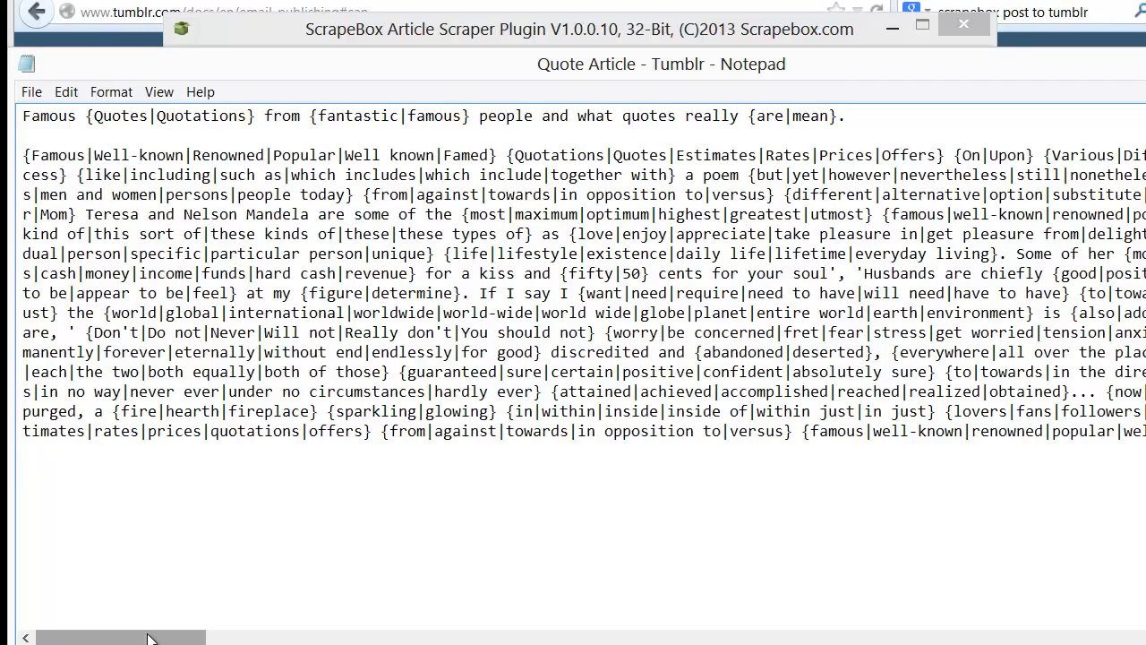
pyautogui.moveTo(148, 638); pyautogui.dragTo(208, 637)
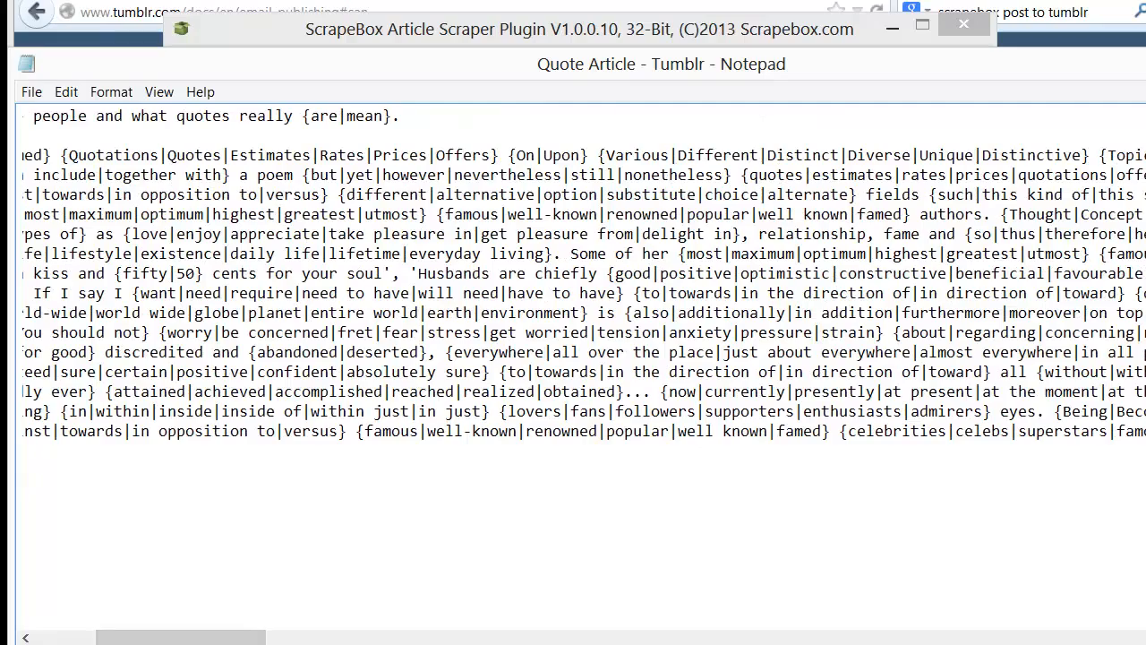
# Find "http" in the Quote Article file to inspect how its HTML backlink is written.
pyautogui.hotkey('alt', 'Tab')
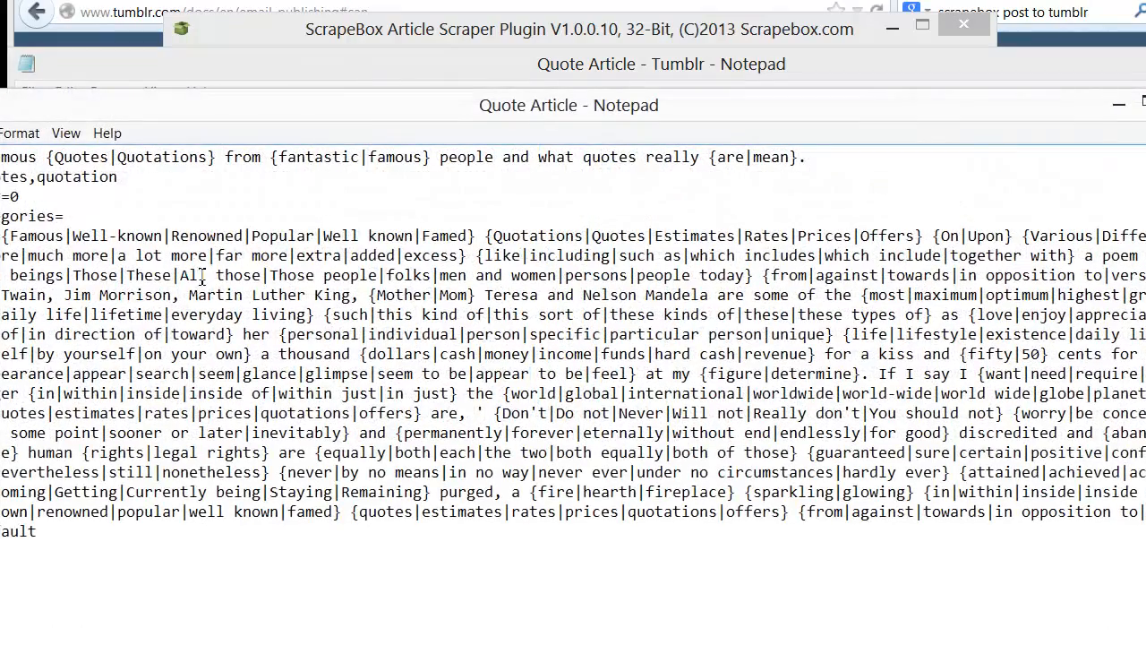
pyautogui.hotkey('ctrl', 'f')
pyautogui.write('http')
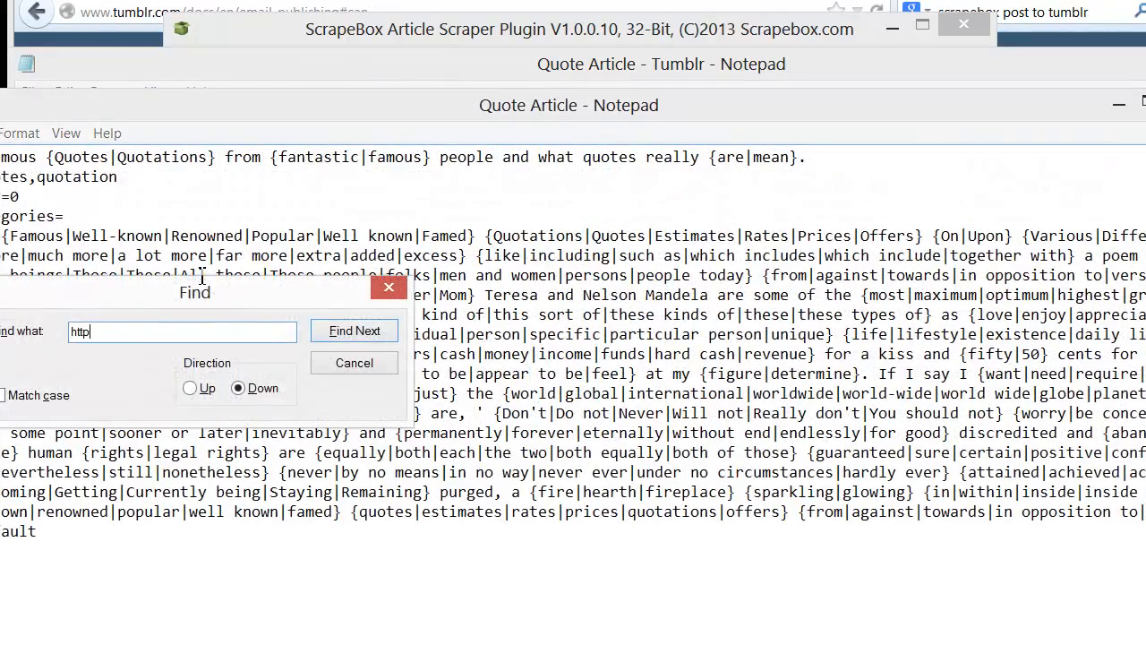
pyautogui.press('Return')
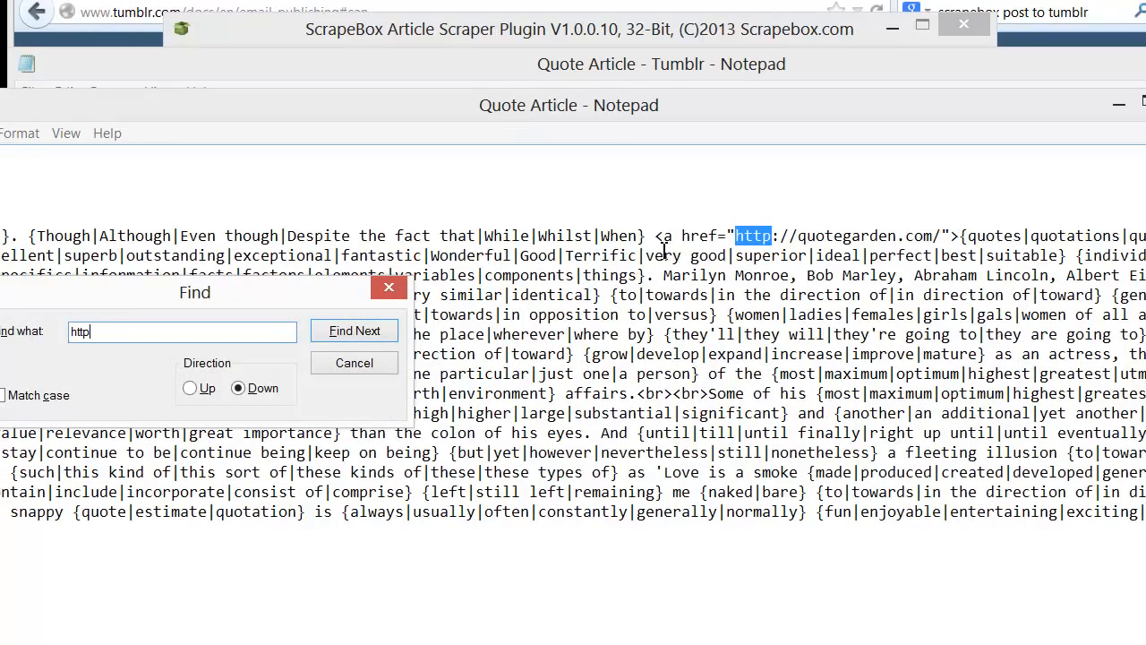
pyautogui.click(390, 287)
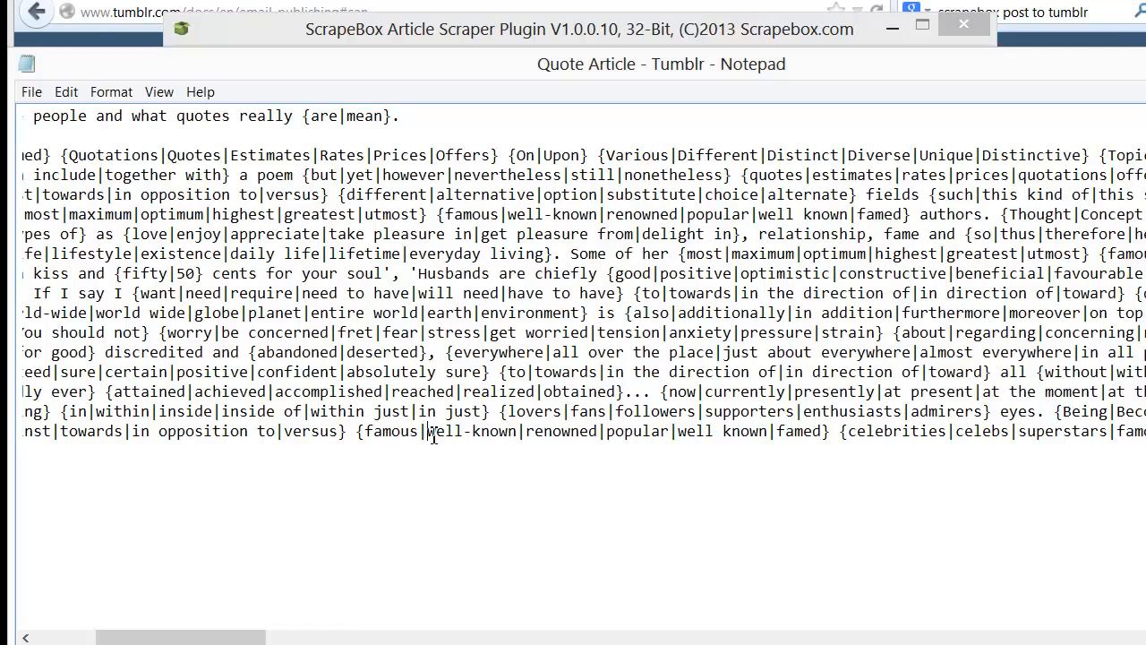
# Find "http" in the Quote Article - Tumblr file, searching upward from the current position.
pyautogui.hotkey('ctrl', 'f')
pyautogui.write('htt')
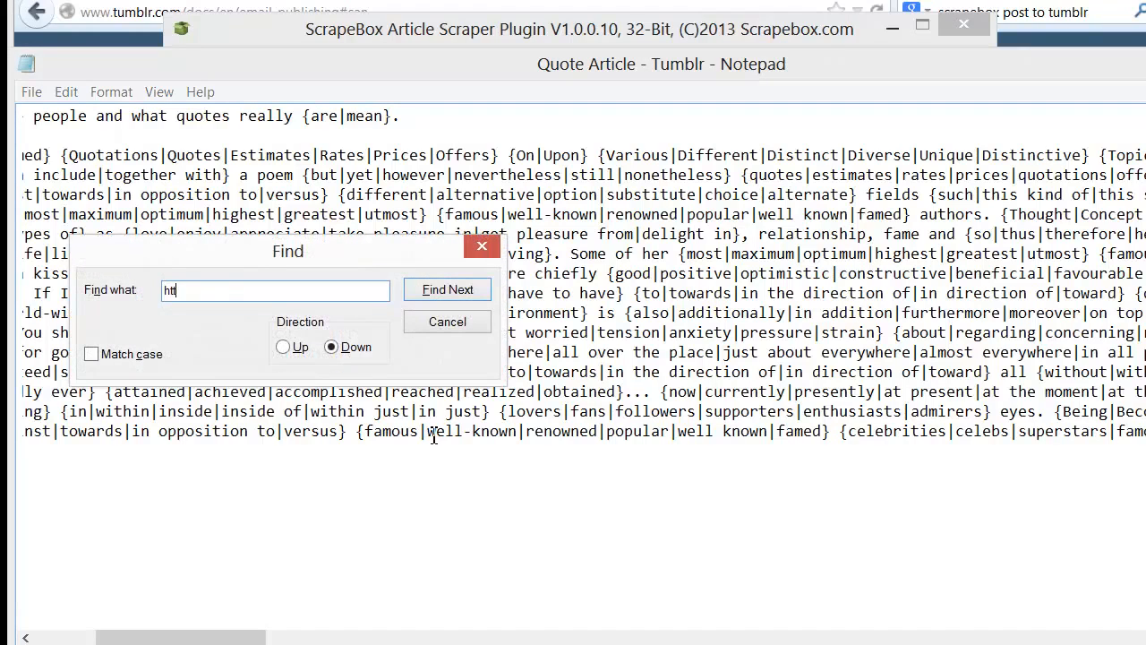
pyautogui.write('p')
pyautogui.press('Return')
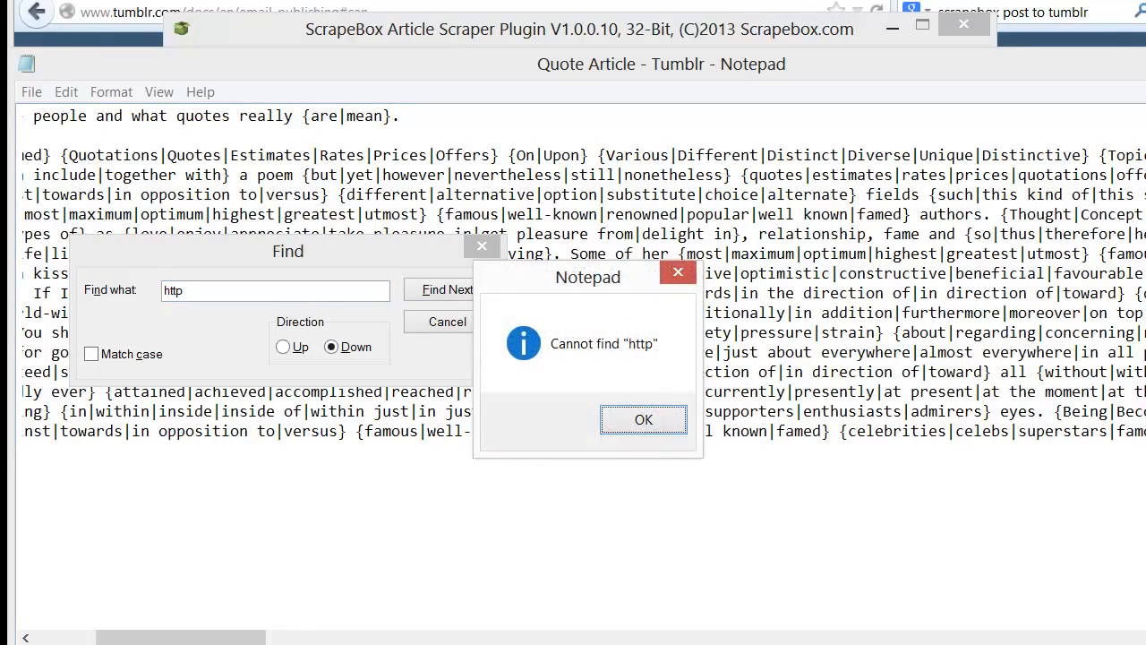
pyautogui.click(660, 419)
pyautogui.click(284, 346)
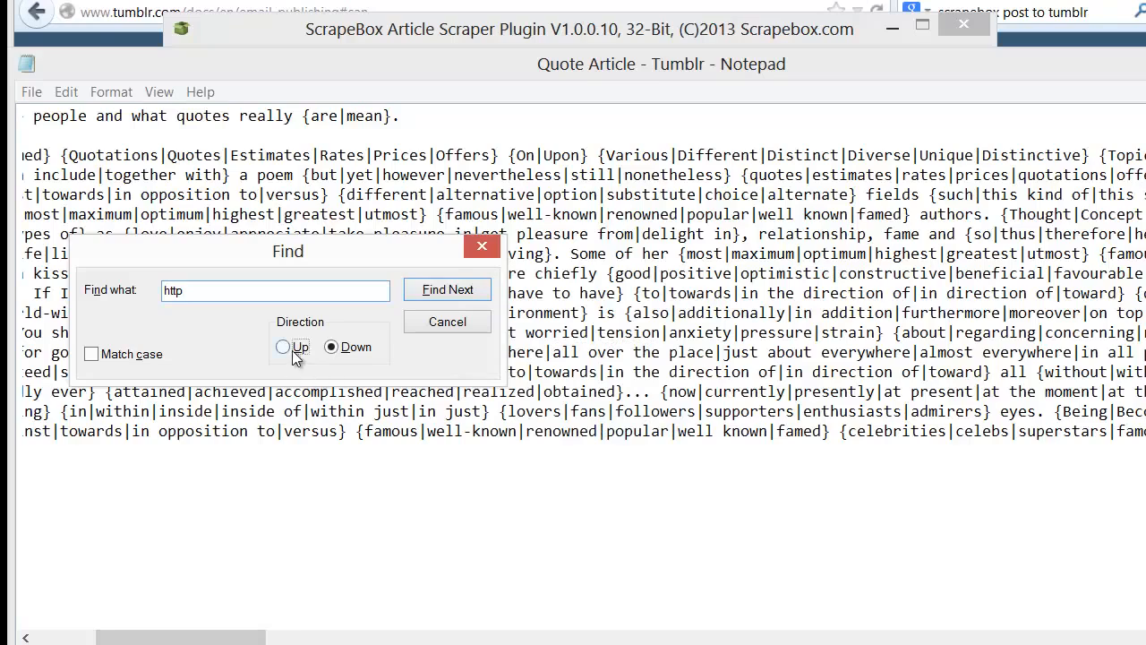
pyautogui.click(448, 291)
pyautogui.click(481, 246)
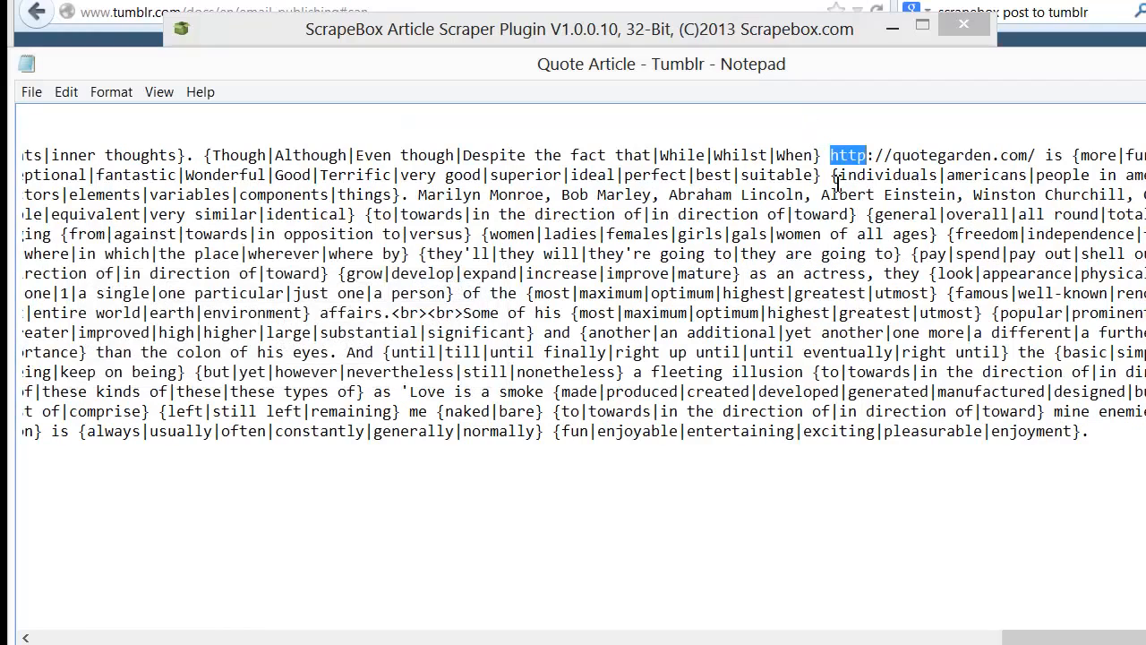
pyautogui.click(834, 158)
pyautogui.moveTo(839, 158); pyautogui.dragTo(1043, 143)
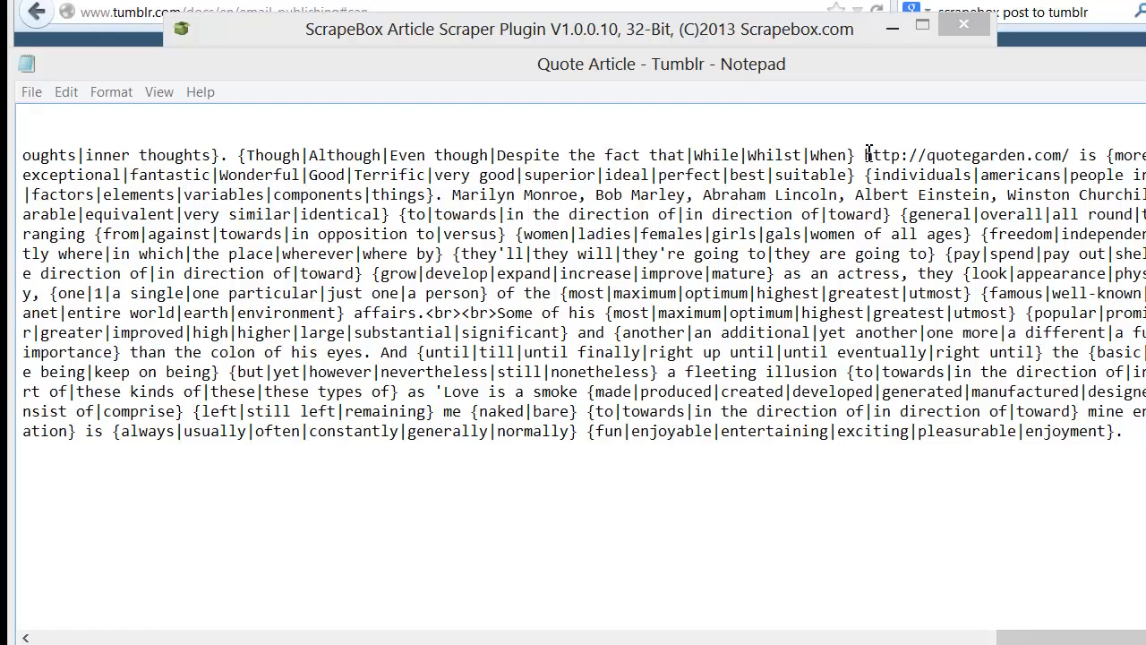
pyautogui.moveTo(865, 154); pyautogui.dragTo(1073, 154)
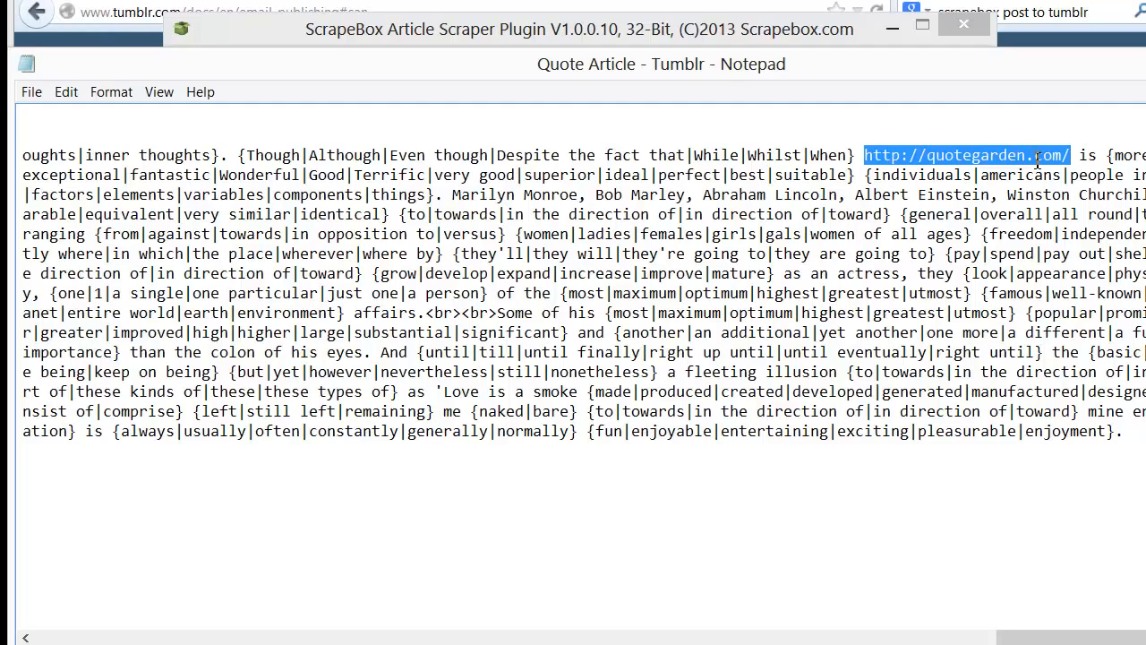
pyautogui.moveTo(1044, 637); pyautogui.dragTo(53, 639)
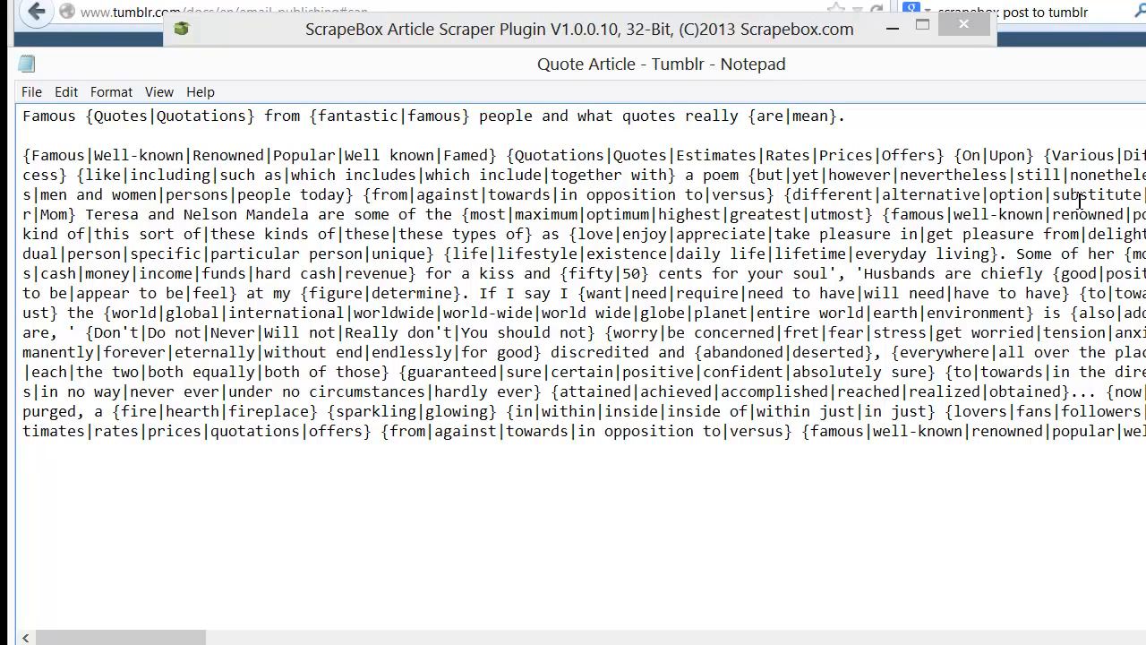
pyautogui.hotkey('alt', 'F4')
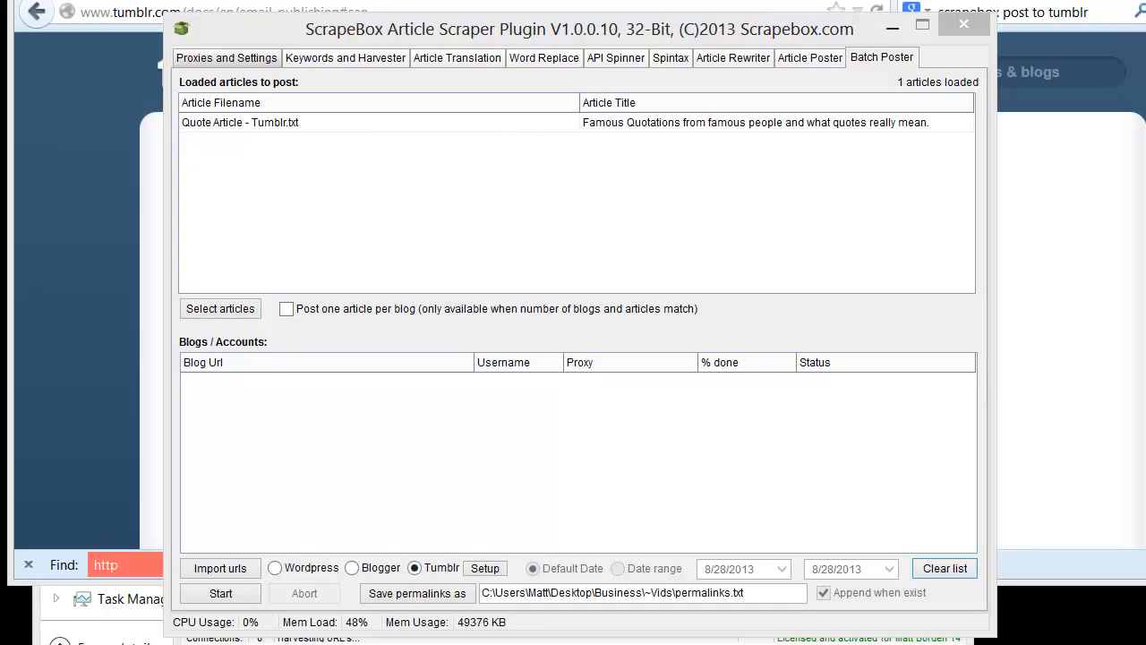
# Compare the Url|tumblr email|password line in the untitled Notepad file with the Tumblr blog's address in the browser.
pyautogui.hotkey('alt', 'Tab')
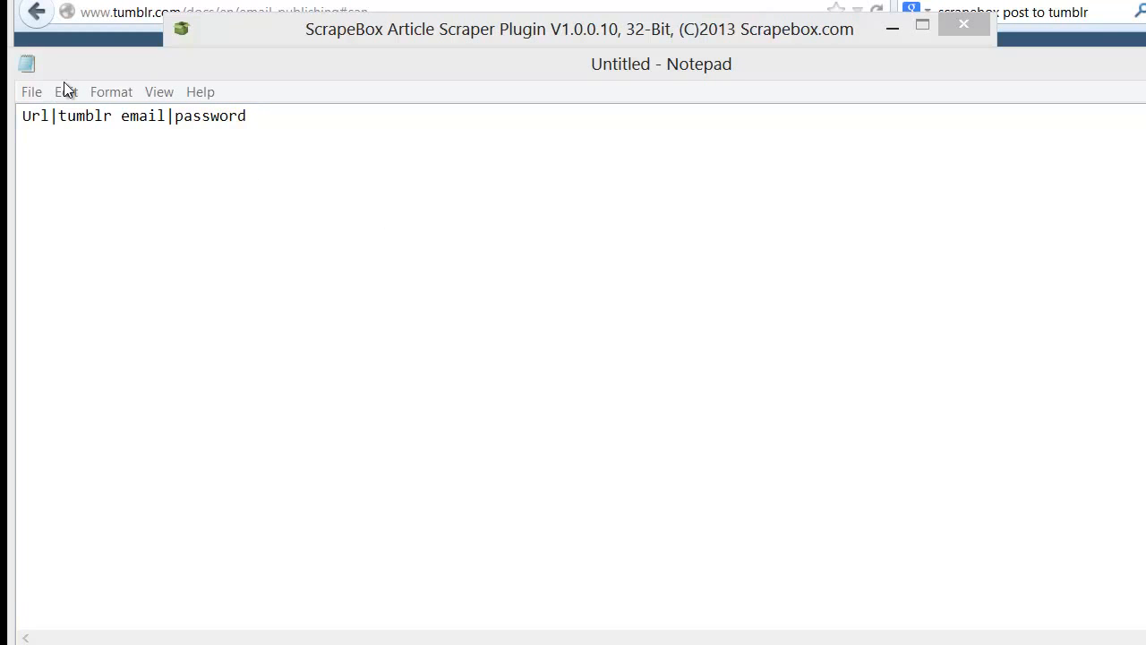
pyautogui.click(116, 10)
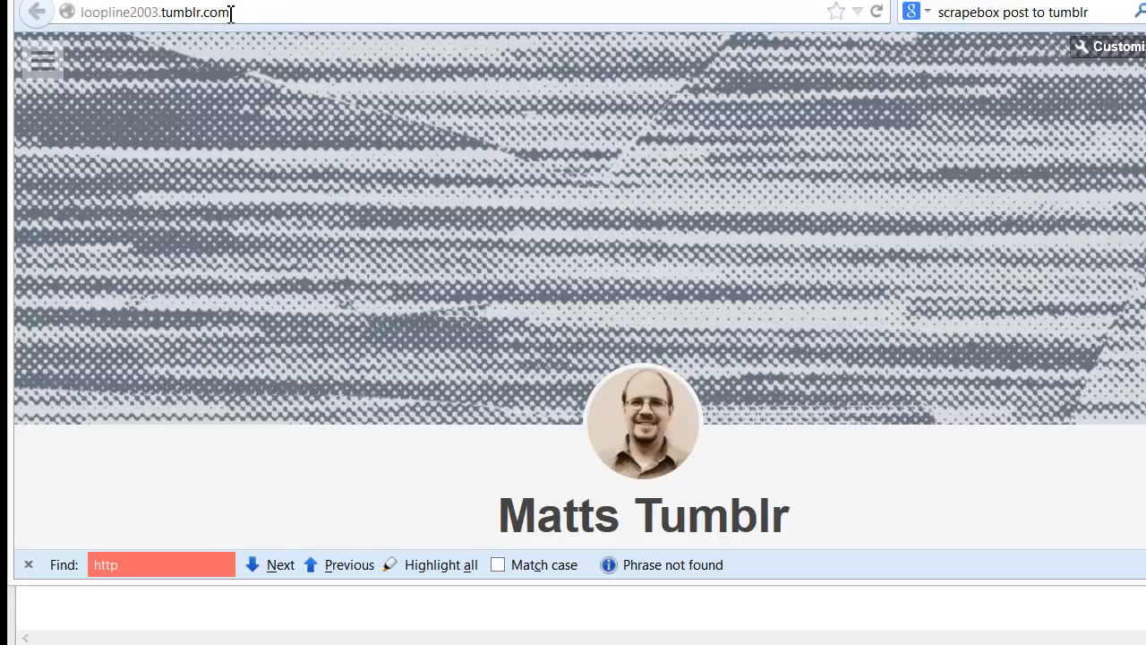
pyautogui.hotkey('alt', 'Tab')
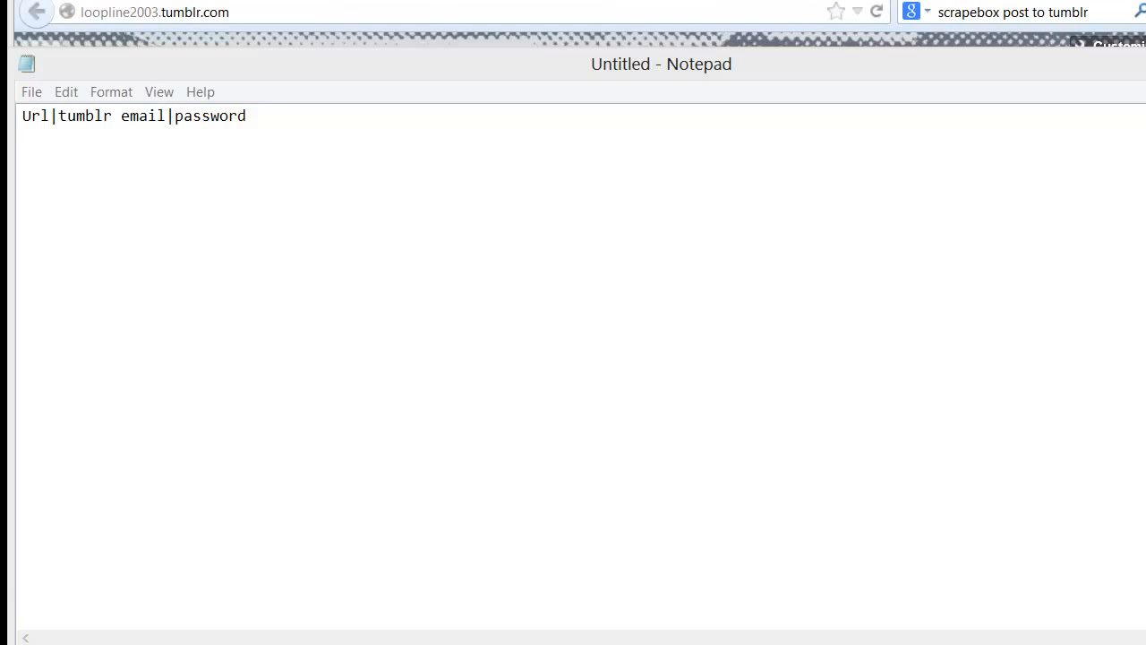
# Read Tumblr's Email Publishing help on posting to a blog via email and locating the Post by Email address.
pyautogui.click(345, 0)
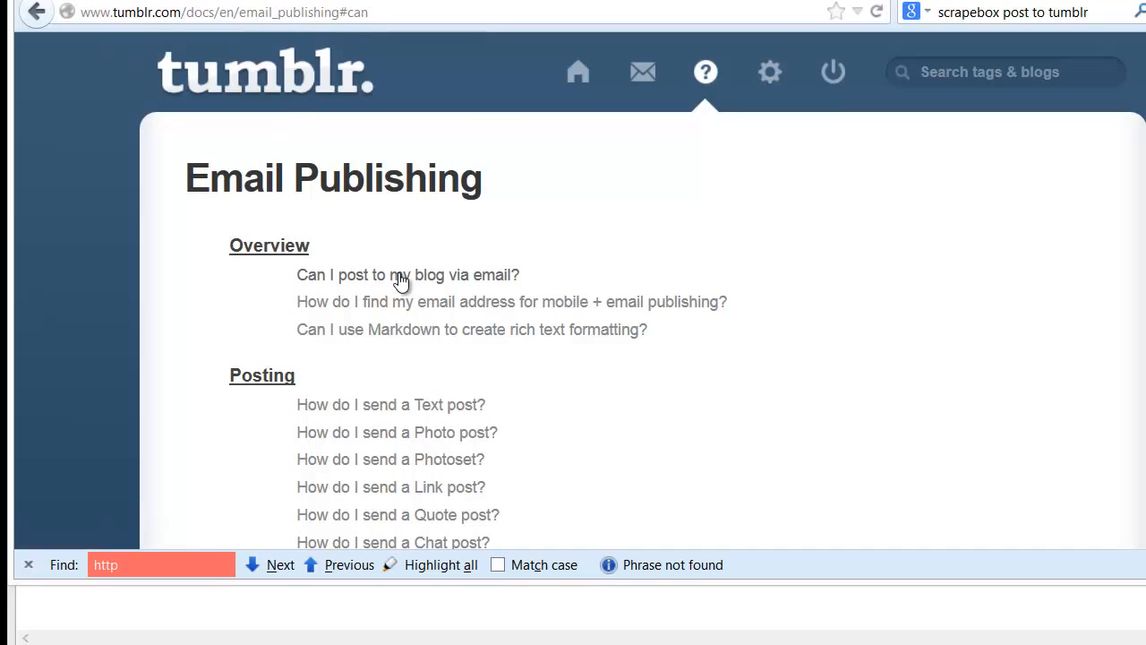
pyautogui.click(483, 276)
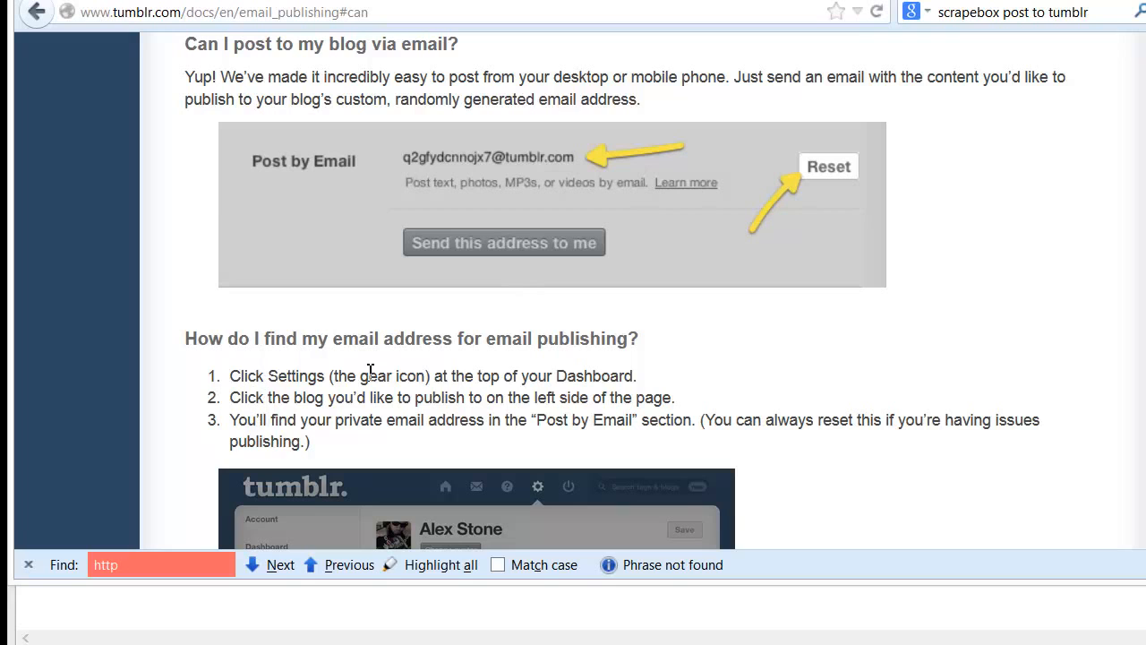
pyautogui.scroll(-4, 252, 366)
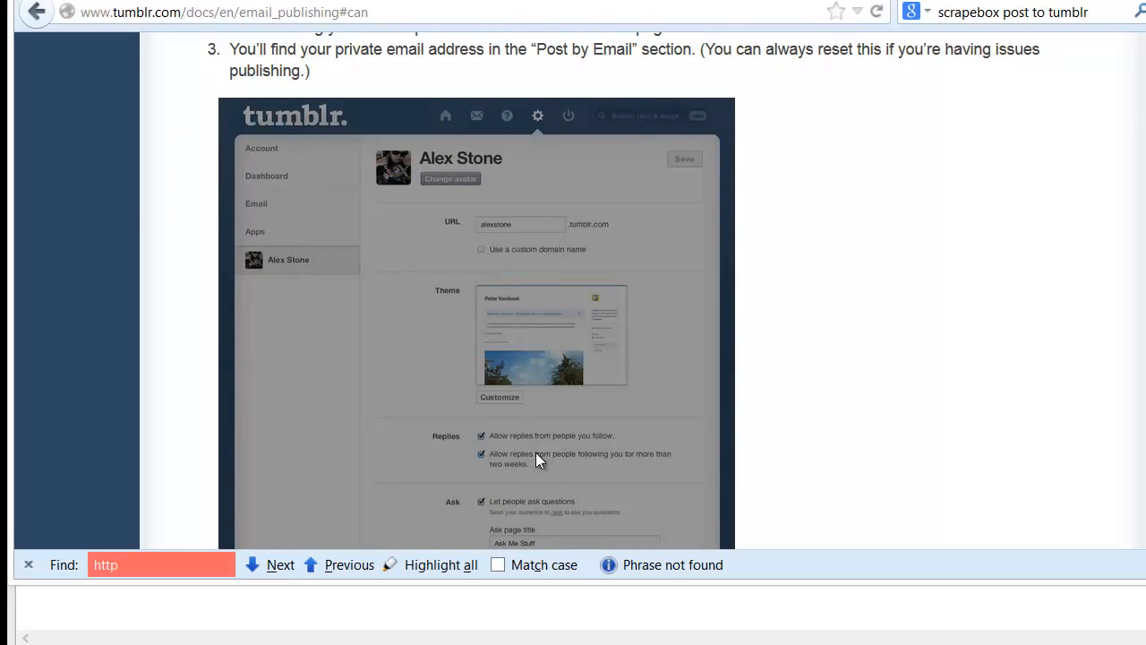
pyautogui.scroll(-8, 712, 358)
pyautogui.scroll(3, 711, 353)
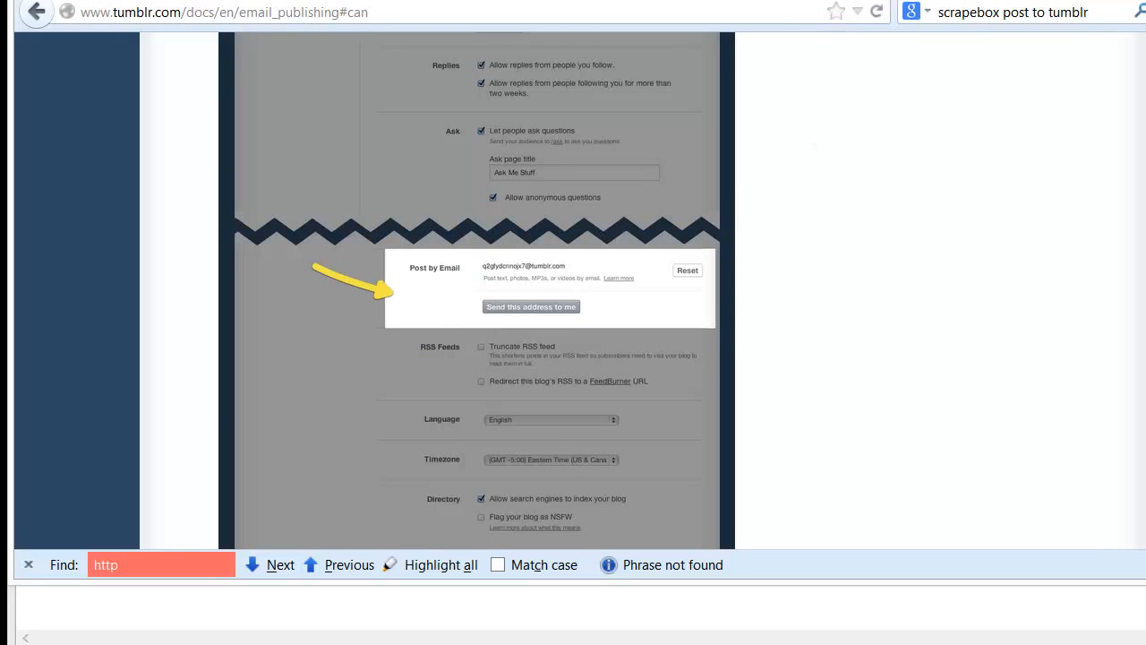
# Highlight the tumblr email field in the Notepad account format line, close the note and return to the Article Scraper plugin.
pyautogui.click(117, 603)
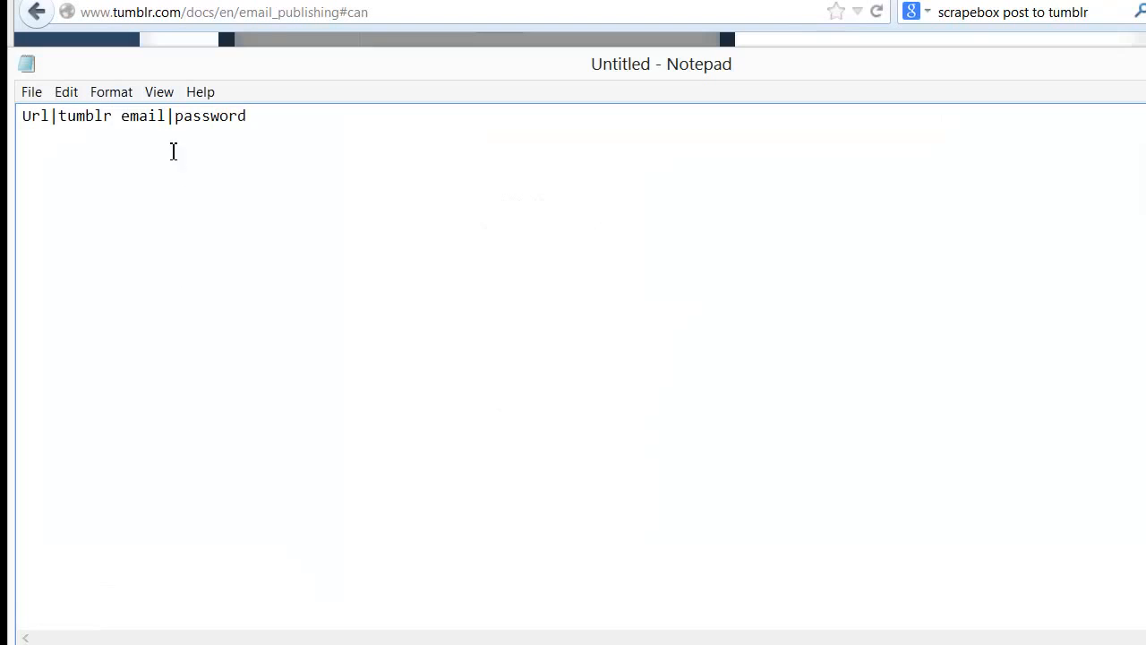
pyautogui.moveTo(166, 121); pyautogui.dragTo(69, 95)
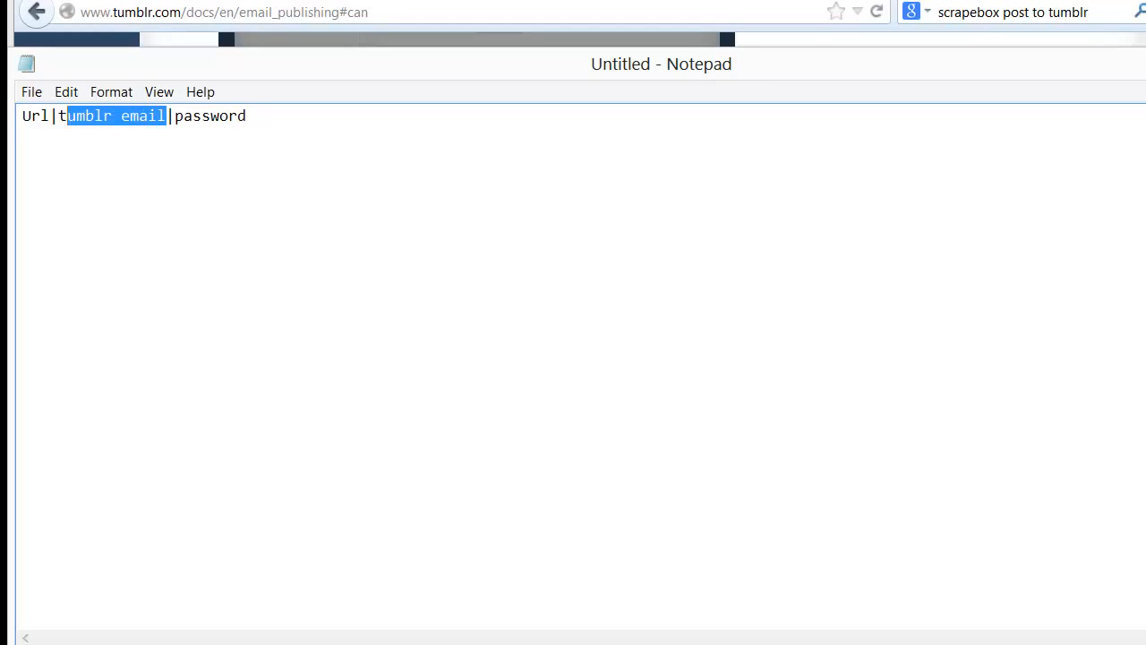
pyautogui.hotkey('alt', 'F4')
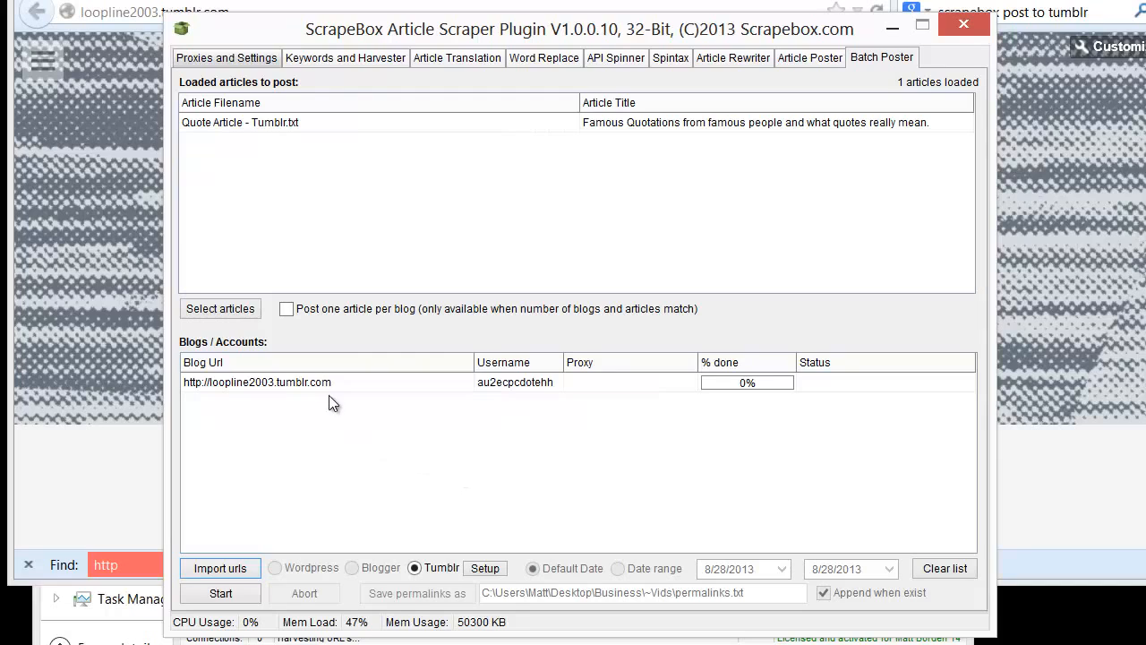
# Start batch posting the Quote Article - Tumblr article to the loaded Tumblr blog and bring up that blog in the browser.
pyautogui.click(213, 597)
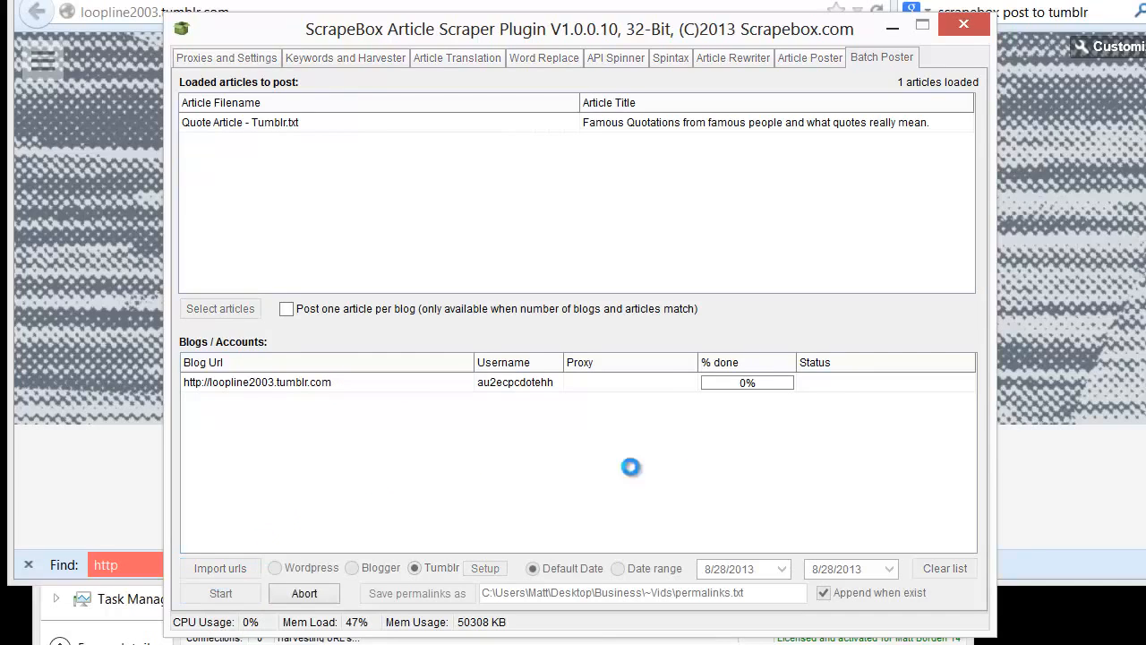
pyautogui.click(87, 472)
pyautogui.scroll(-2, 273, 445)
pyautogui.scroll(2, 282, 434)
pyautogui.scroll(-2, 281, 434)
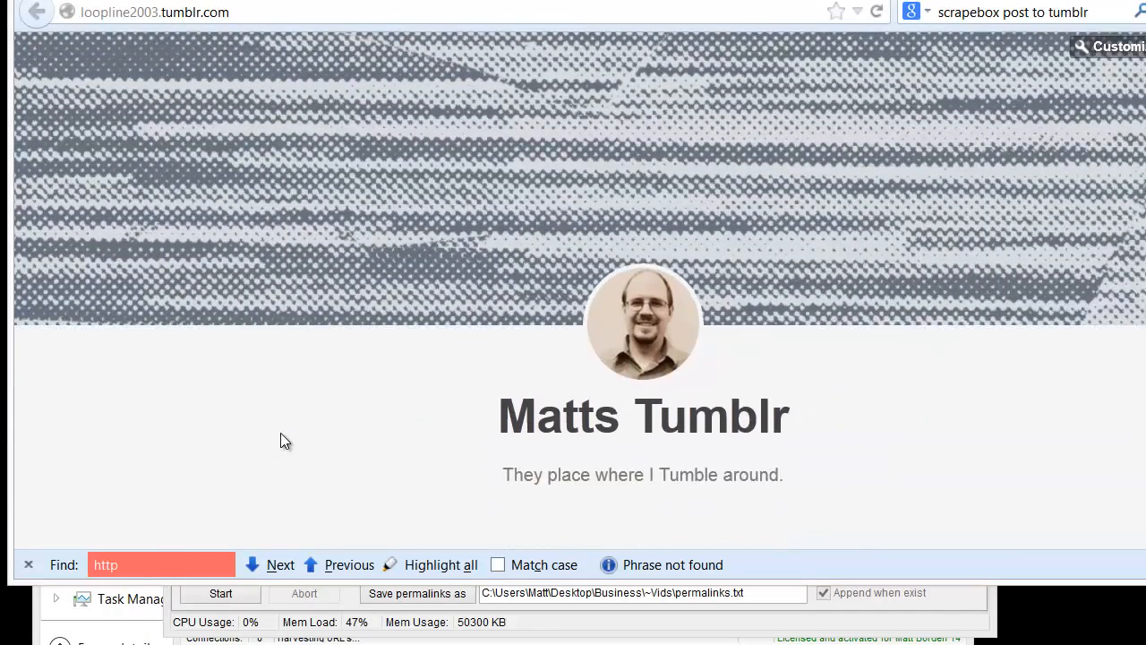
pyautogui.scroll(2, 281, 435)
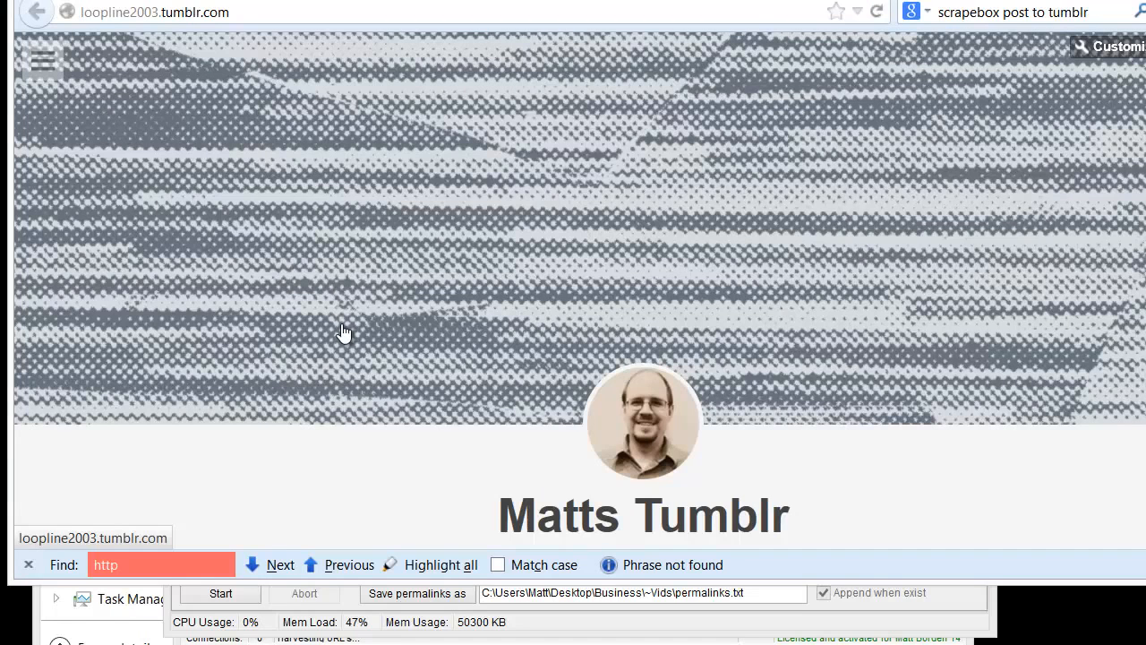
# Review the quotes post on the Tumblr blog from title to end and return to the Batch Poster to check its status.
pyautogui.scroll(-8, 341, 332)
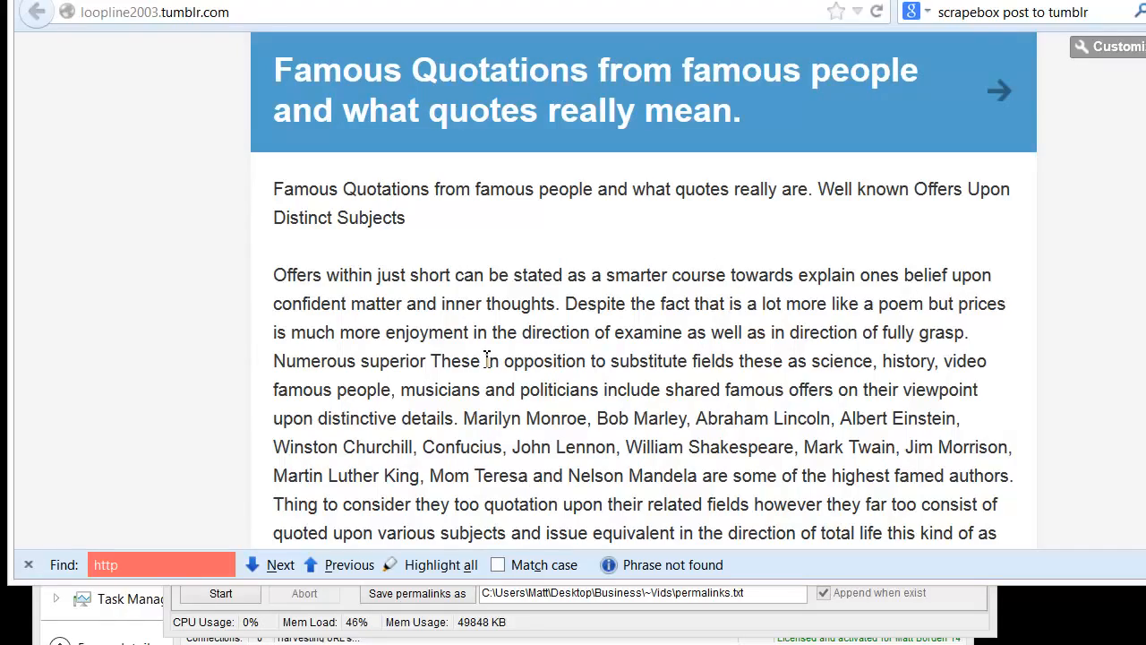
pyautogui.scroll(-12, 486, 360)
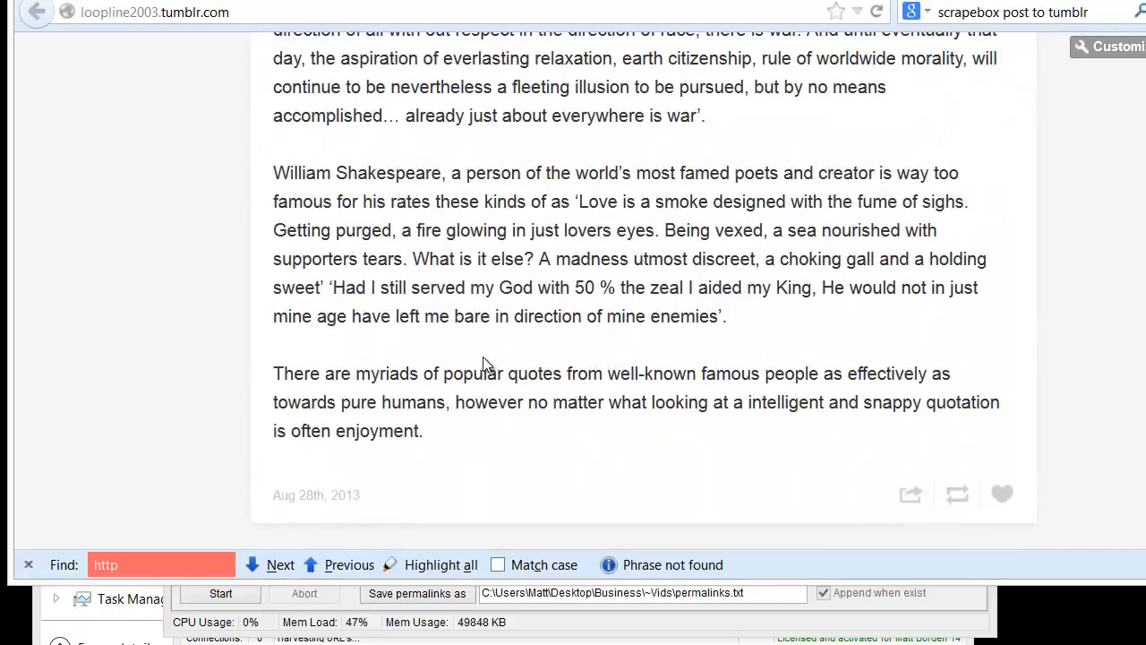
pyautogui.scroll(15, 484, 365)
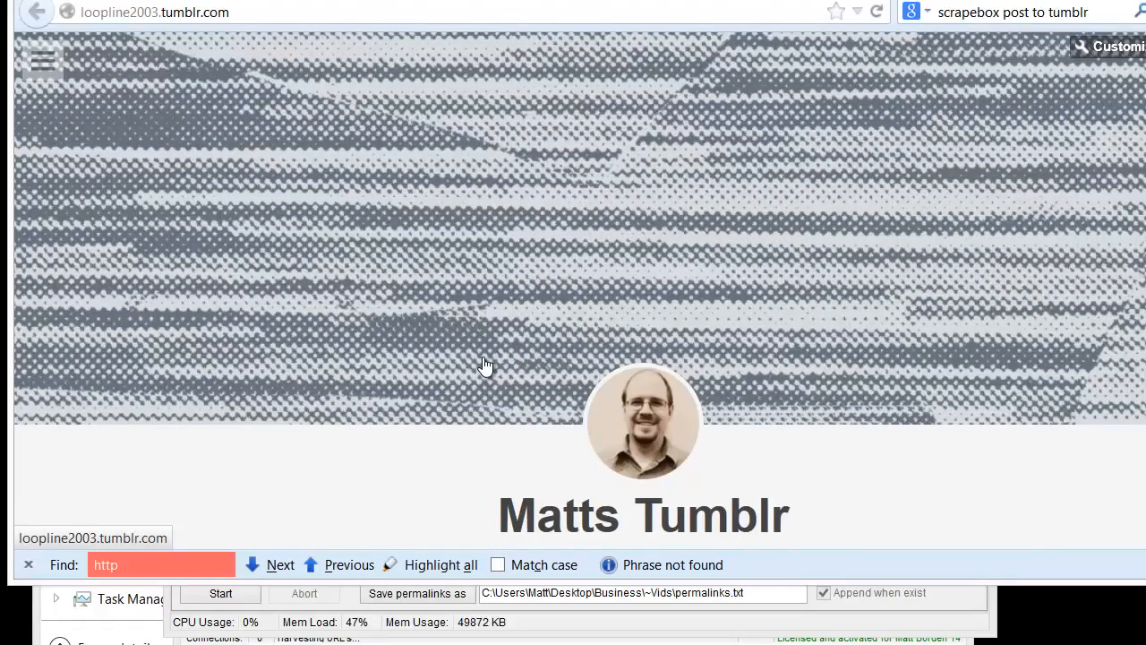
pyautogui.click(884, 605)
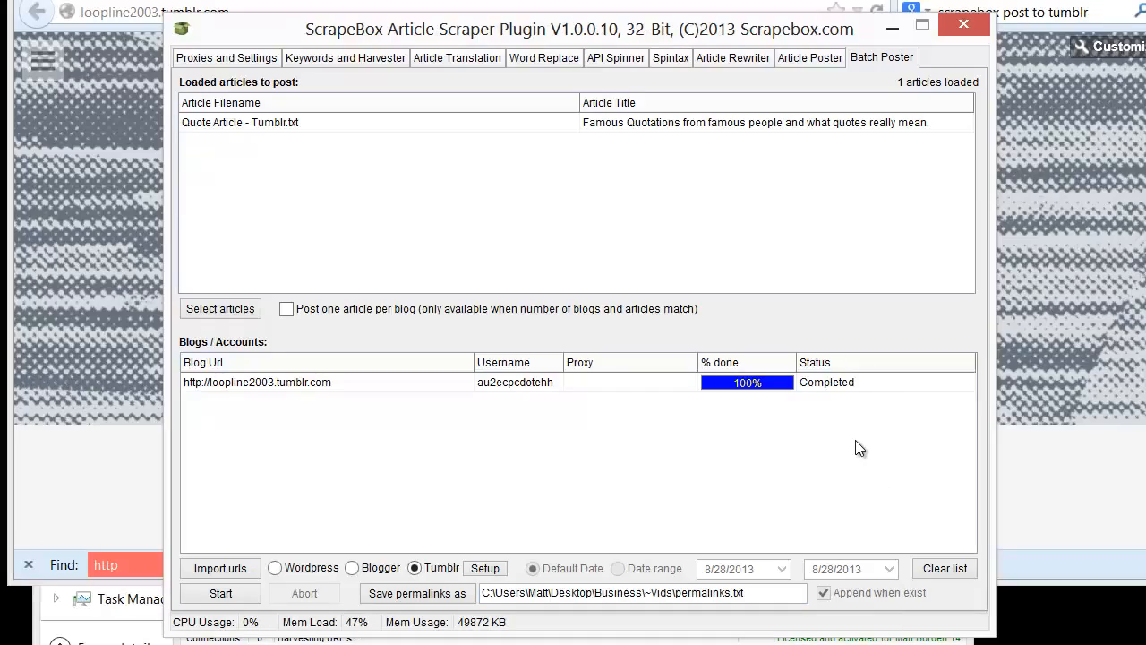